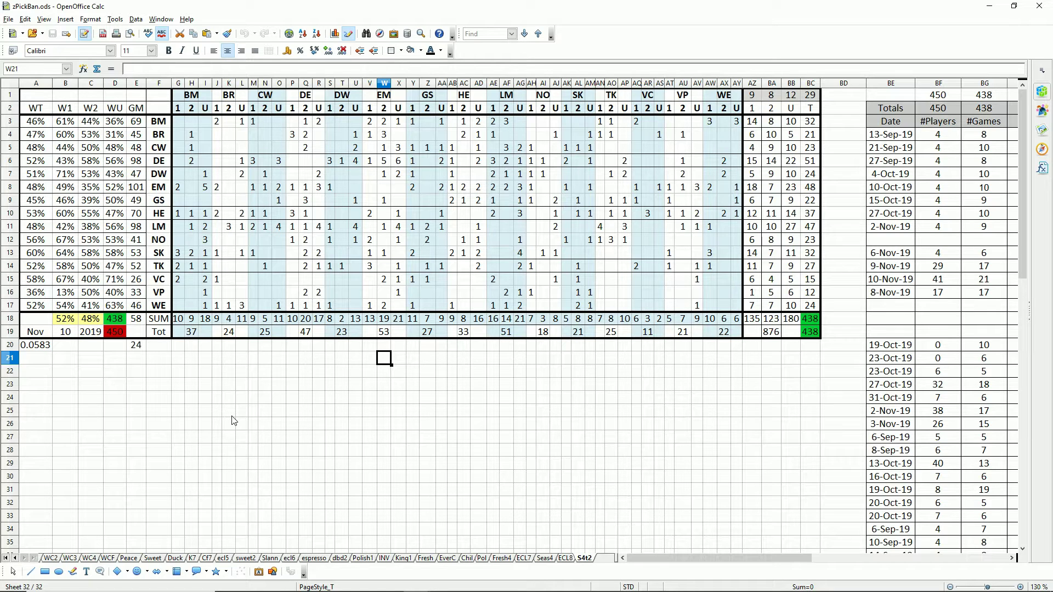
# - Inspect the overall, first-pick, second-pick and unknown win-rate formulas (WT, W1, W2, WU) in the BM row
pyautogui.click(180, 356)
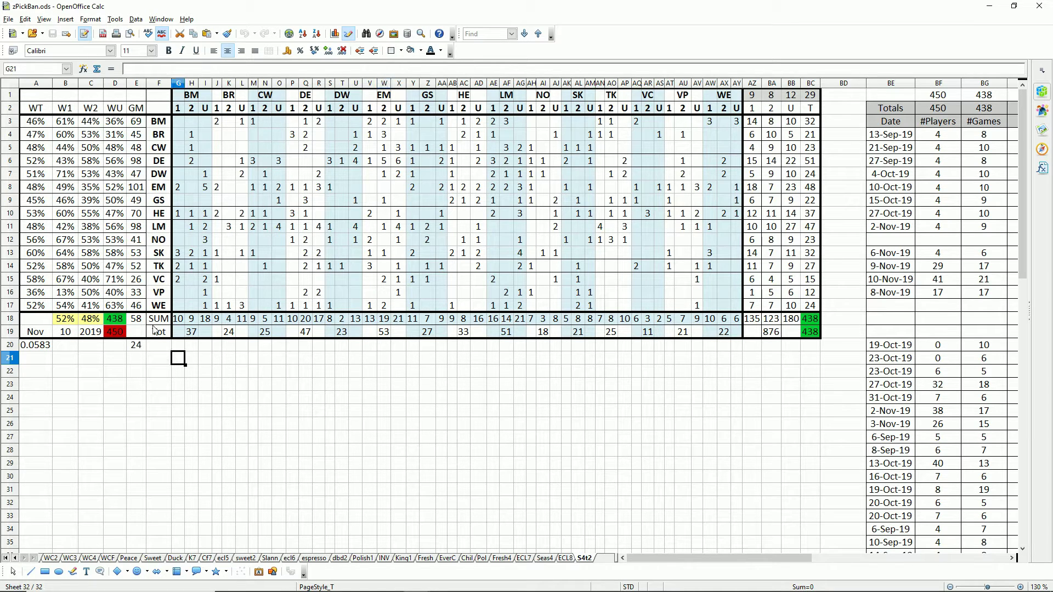
pyautogui.click(43, 99)
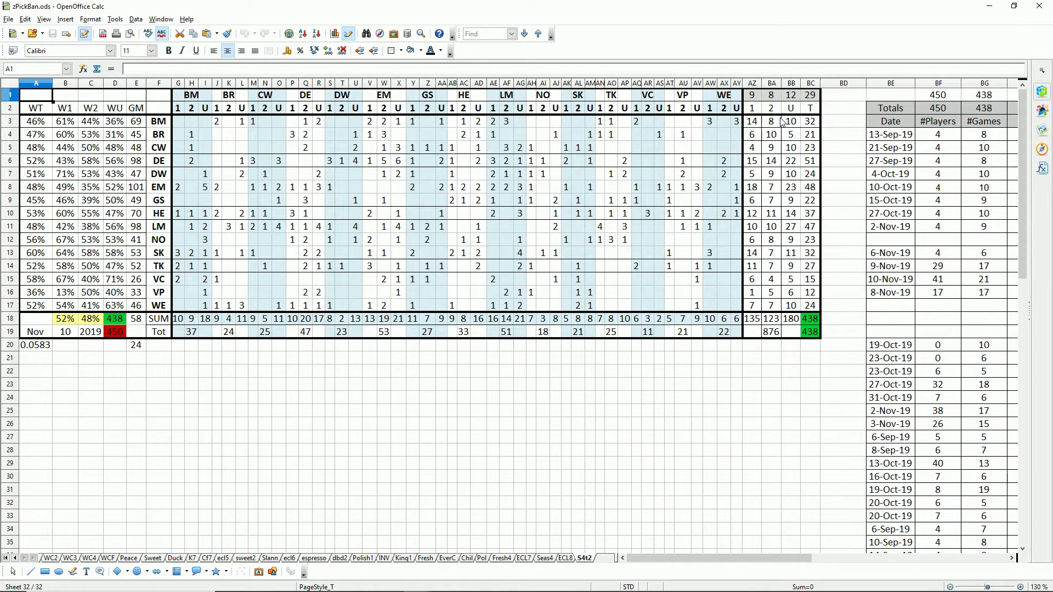
pyautogui.click(240, 371)
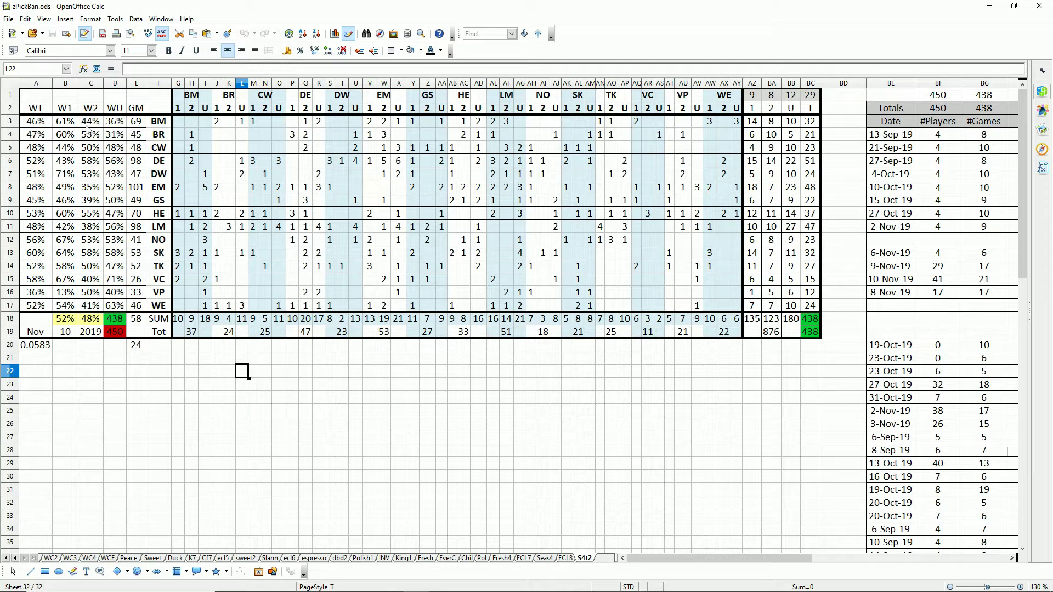
pyautogui.click(158, 125)
pyautogui.click(41, 125)
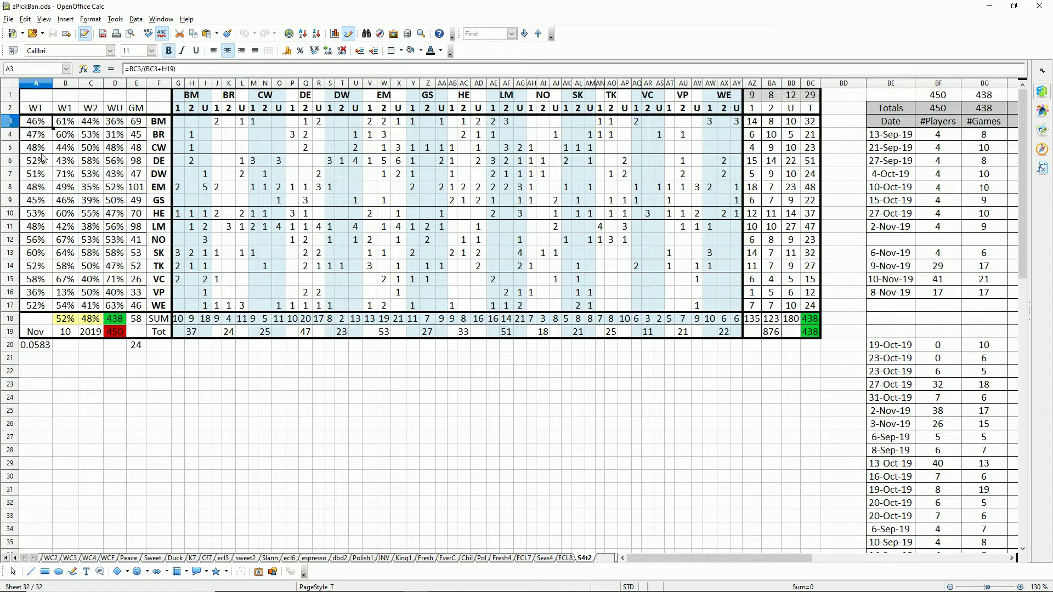
pyautogui.click(70, 125)
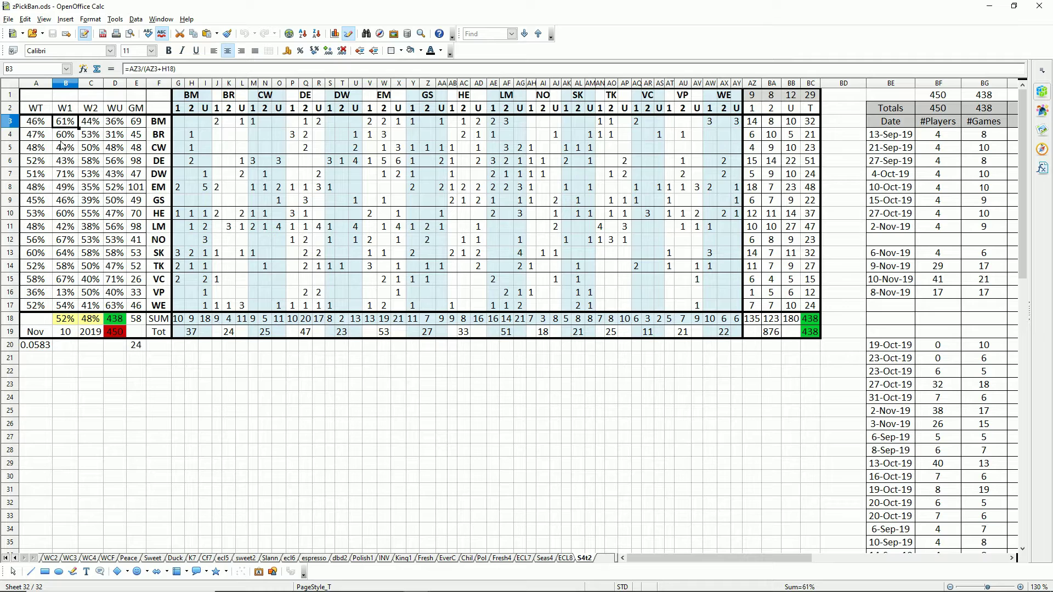
pyautogui.click(92, 126)
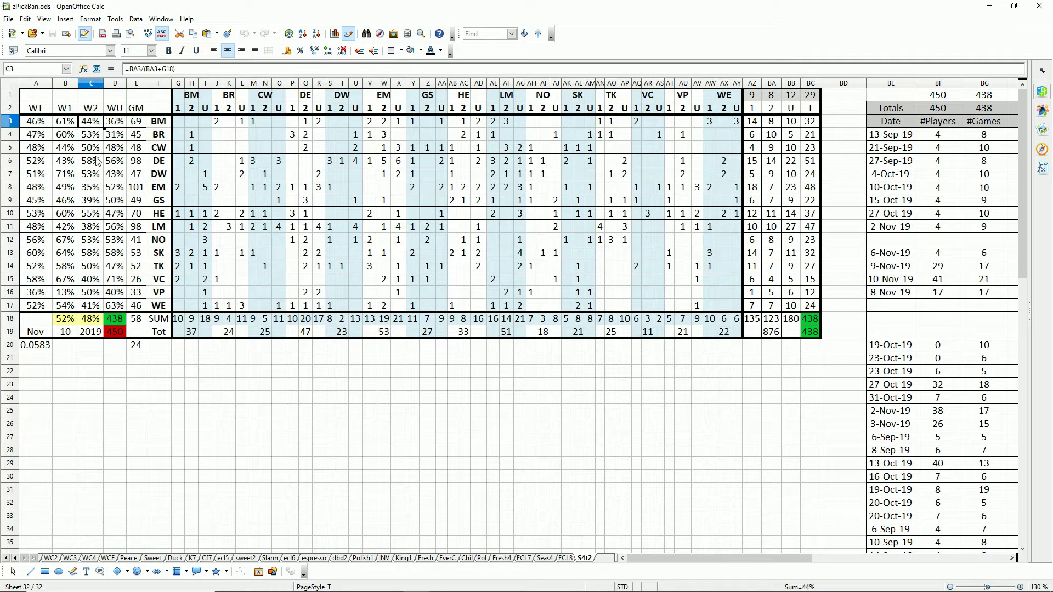
pyautogui.click(111, 126)
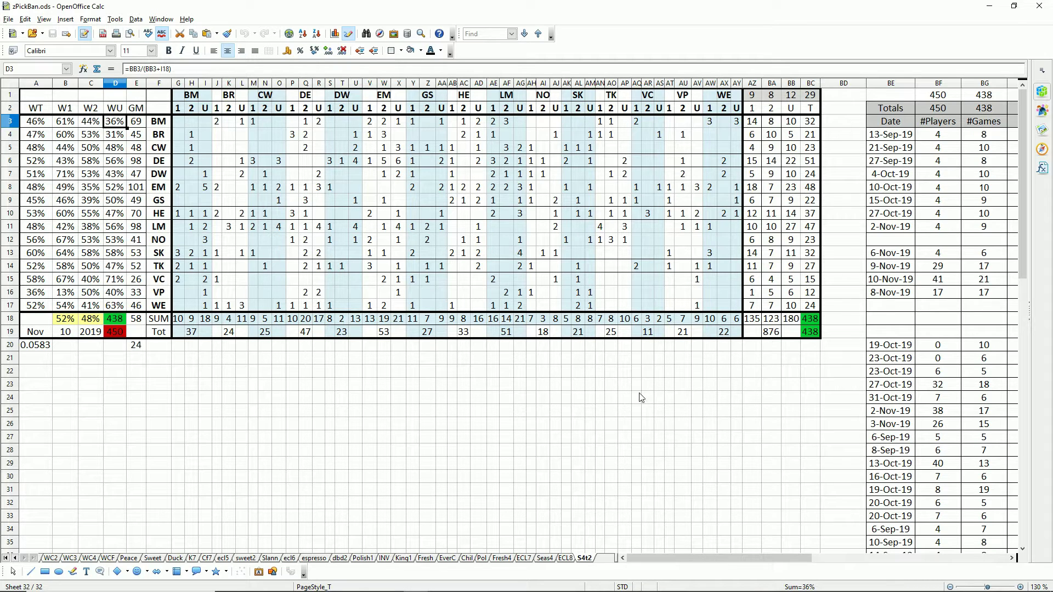
# - Review the full pick/ban tournament list with its dates, player counts, game counts and channels
pyautogui.moveTo(692, 558); pyautogui.dragTo(802, 535)
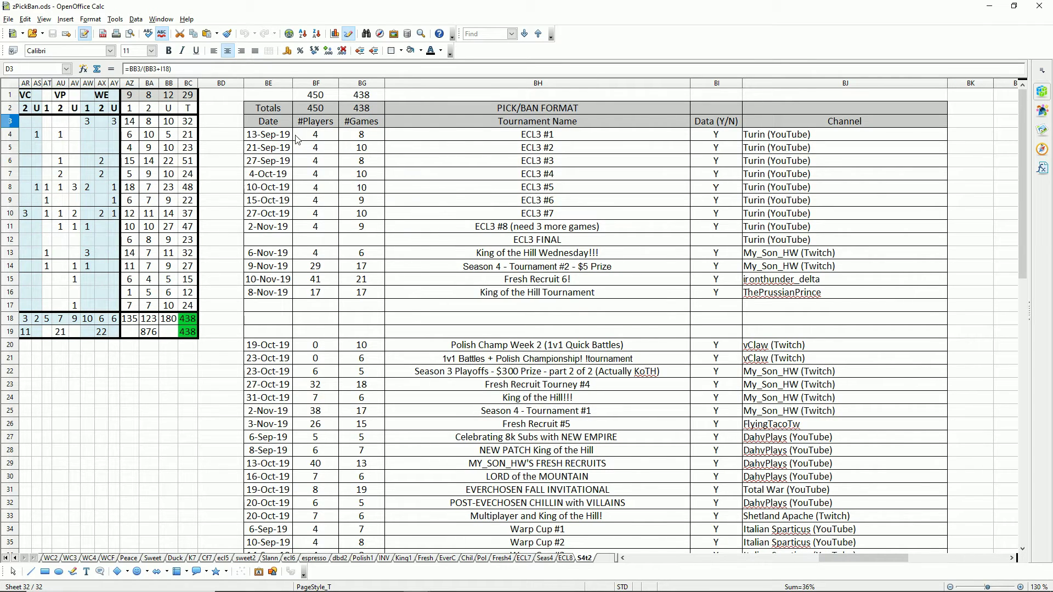
pyautogui.scroll(-6, 398, 159)
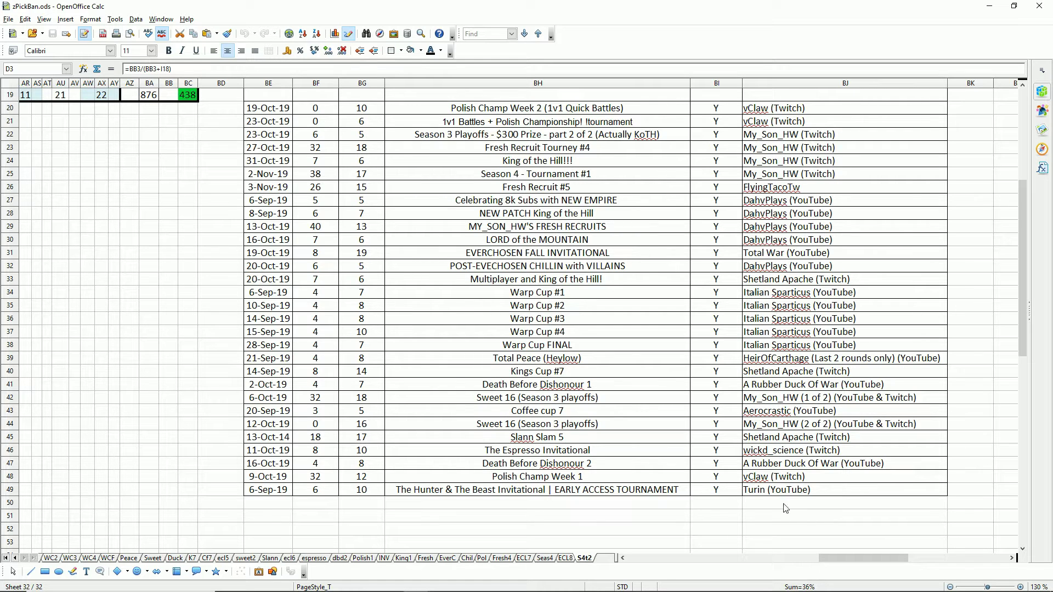
pyautogui.scroll(6, 785, 508)
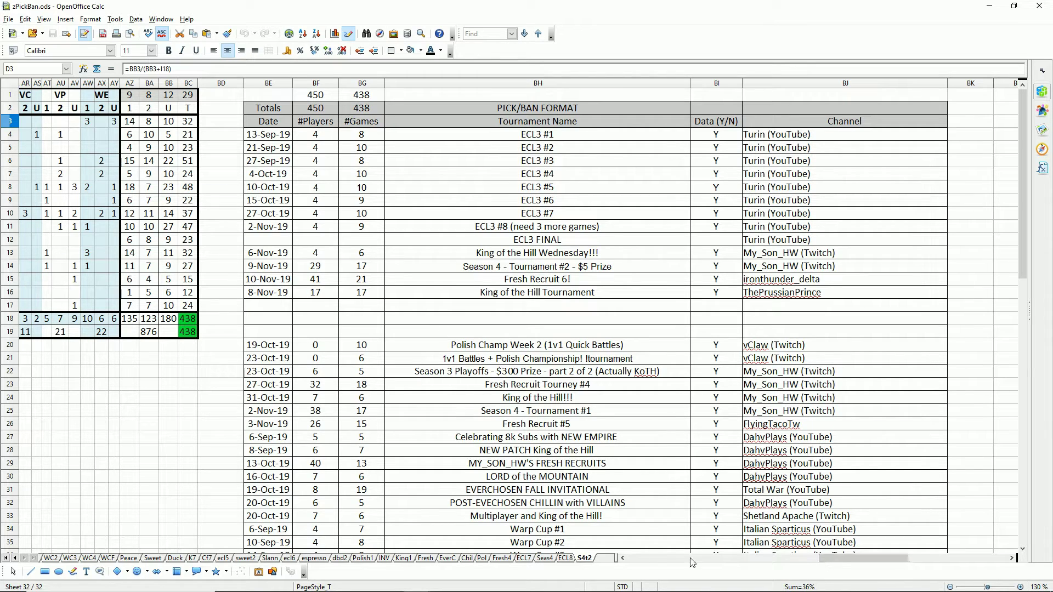
# - Look through the earlier snapshot sheets ECL8, Seas4, ECL7 and Fresh4, and return to the S4t2 sheet
pyautogui.click(565, 559)
pyautogui.click(545, 560)
pyautogui.click(533, 562)
pyautogui.click(511, 559)
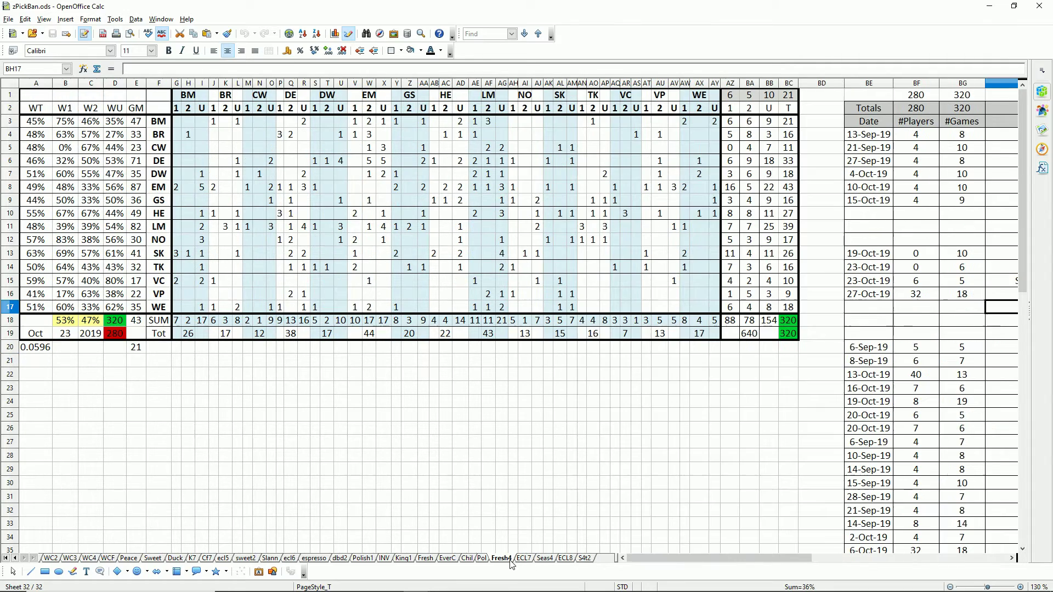
pyautogui.click(531, 565)
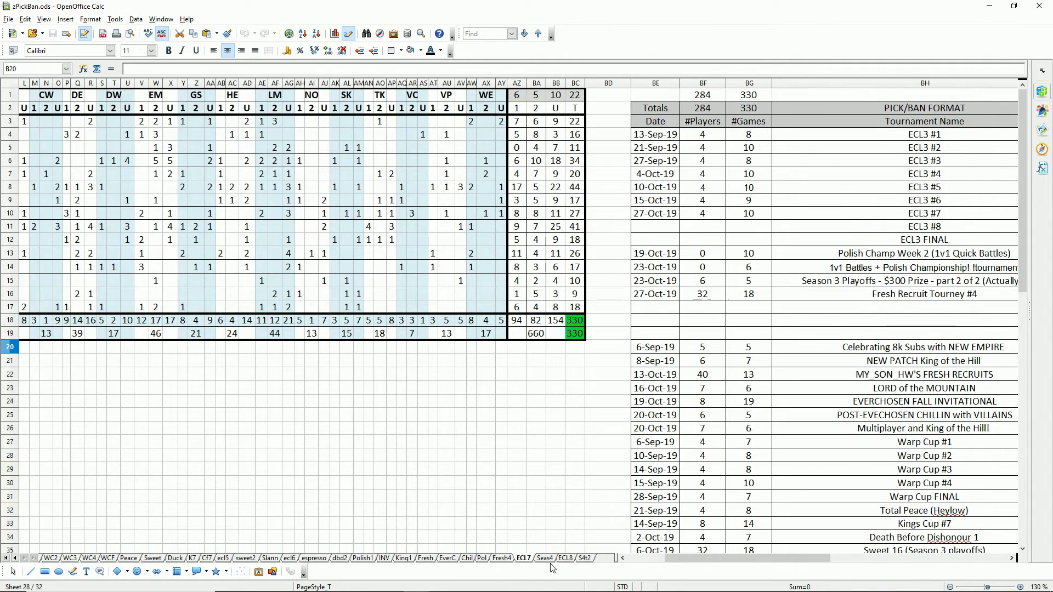
pyautogui.click(546, 559)
pyautogui.click(581, 559)
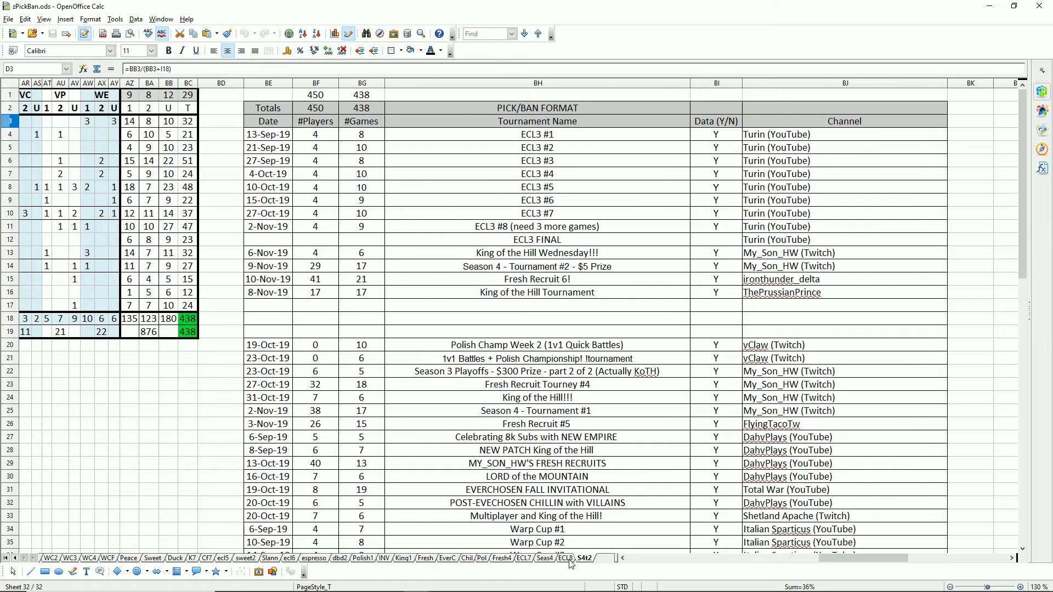
pyautogui.click(570, 560)
pyautogui.click(584, 560)
# - Examine the BR row's matchup wins against BM and DE, its win totals, and the BM column's loss total
pyautogui.moveTo(837, 558); pyautogui.dragTo(762, 558)
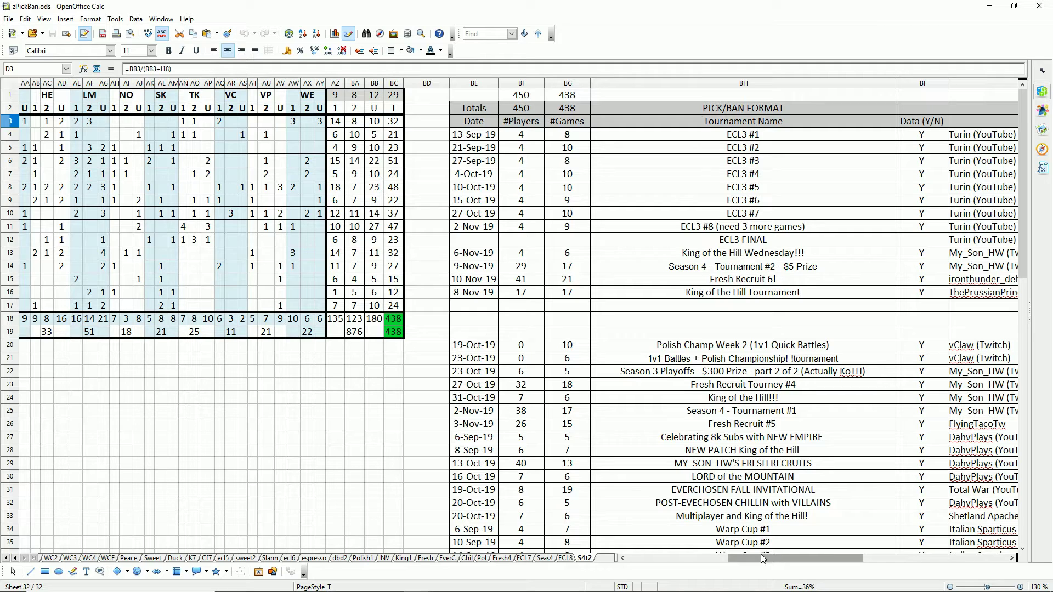
pyautogui.moveTo(762, 558); pyautogui.dragTo(639, 557)
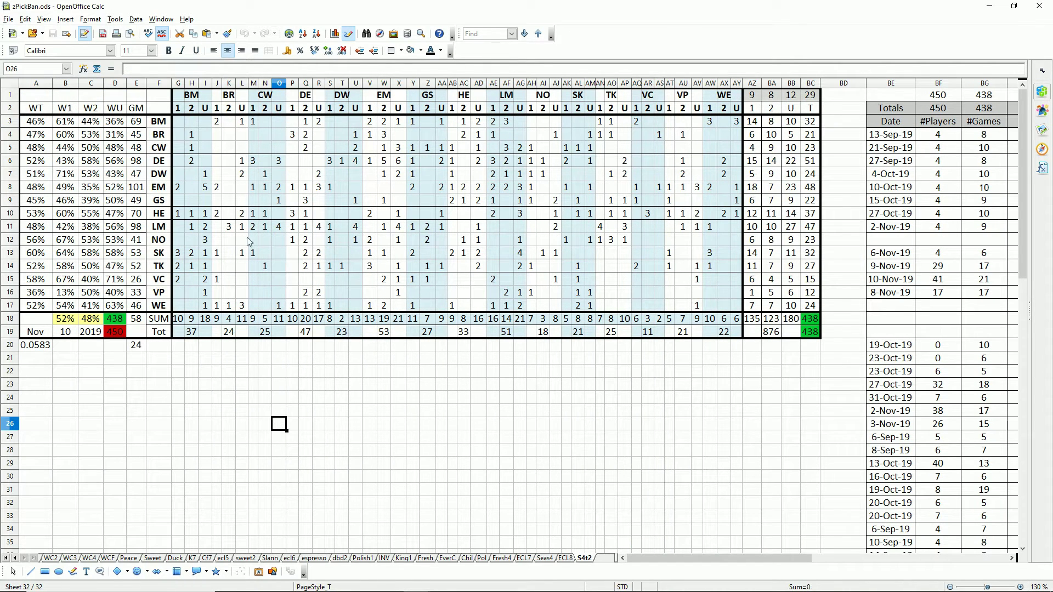
pyautogui.click(158, 139)
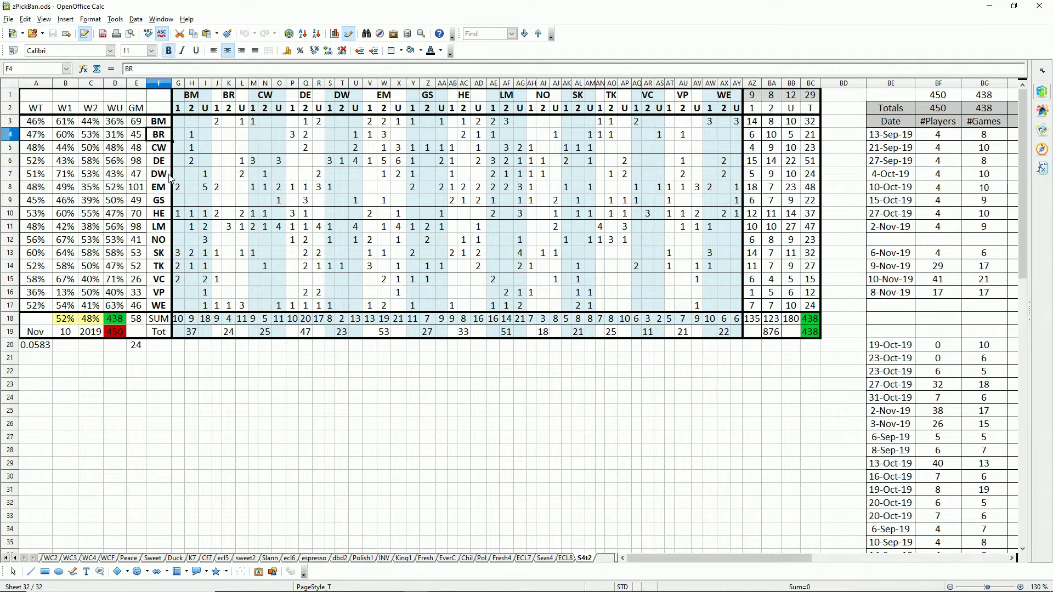
pyautogui.click(191, 139)
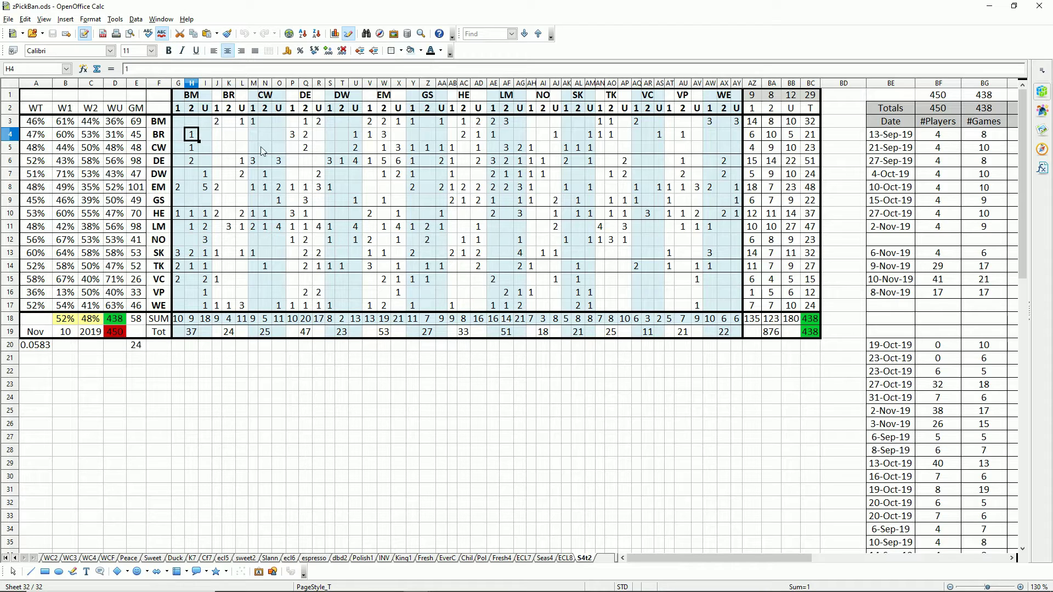
pyautogui.click(292, 137)
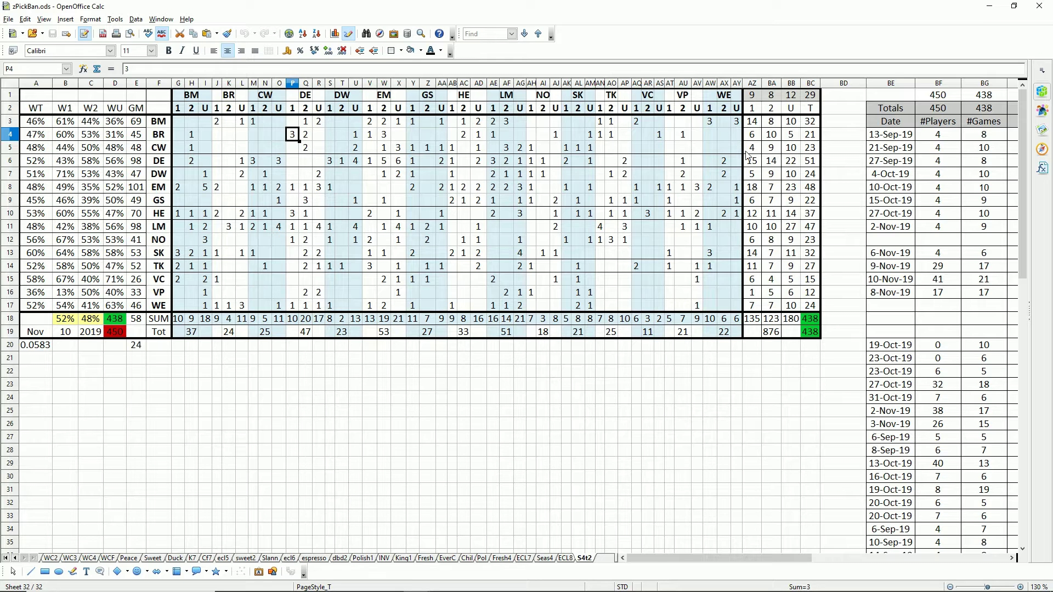
pyautogui.click(758, 136)
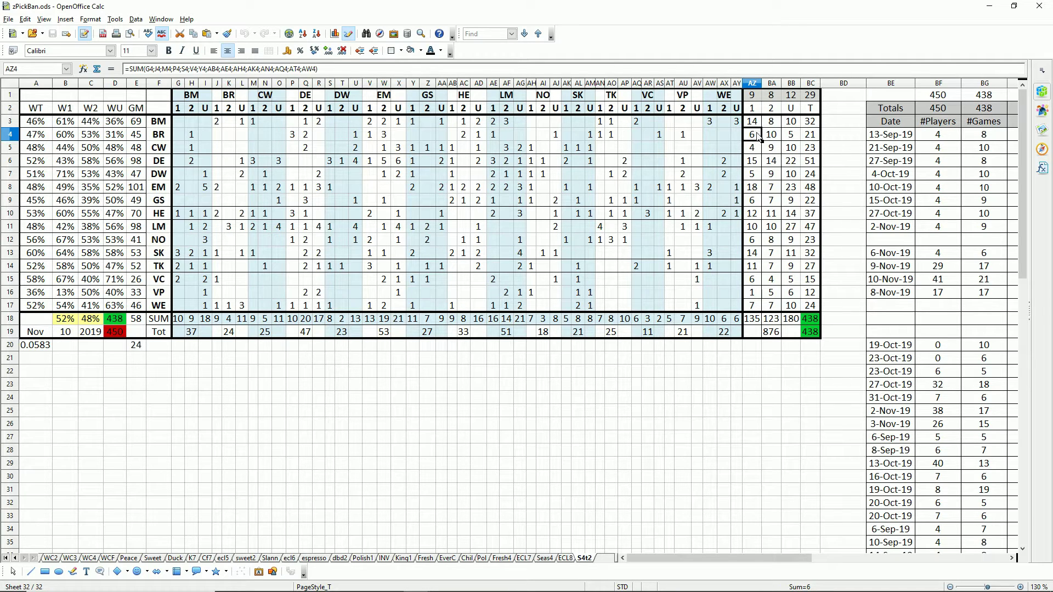
pyautogui.click(771, 137)
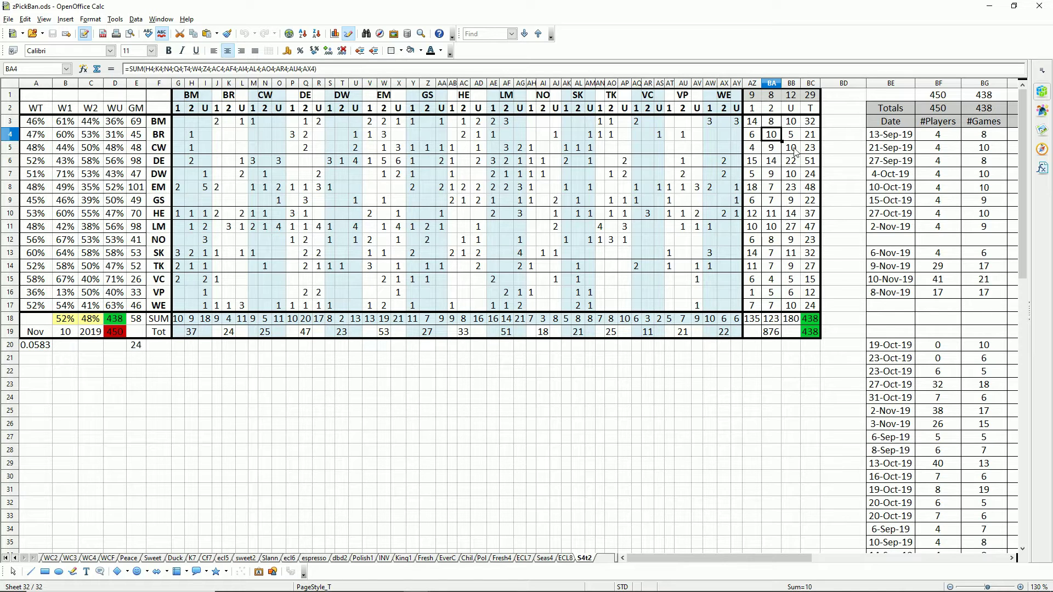
pyautogui.click(811, 139)
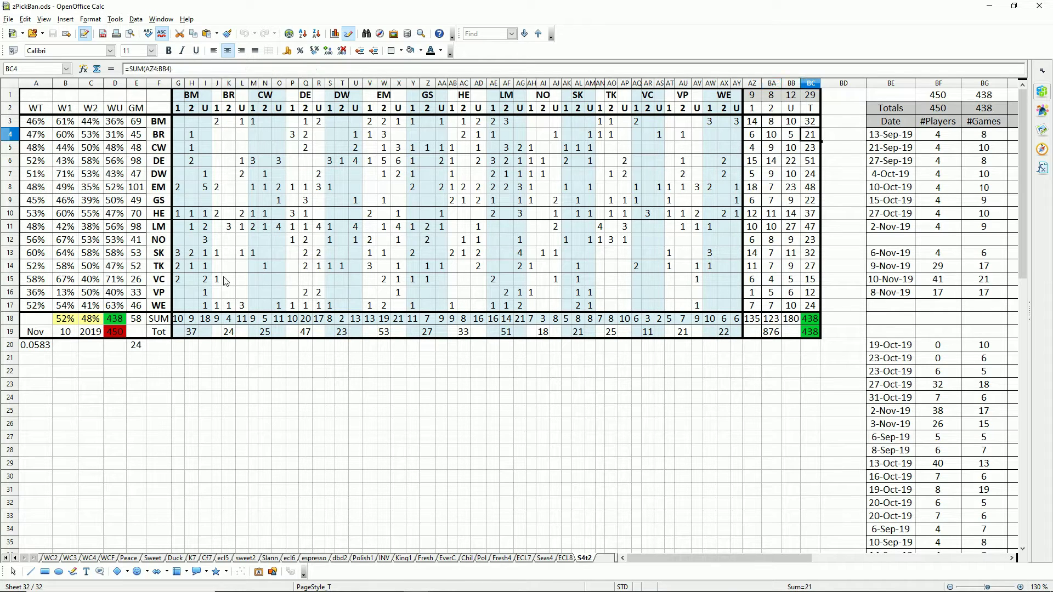
pyautogui.click(191, 334)
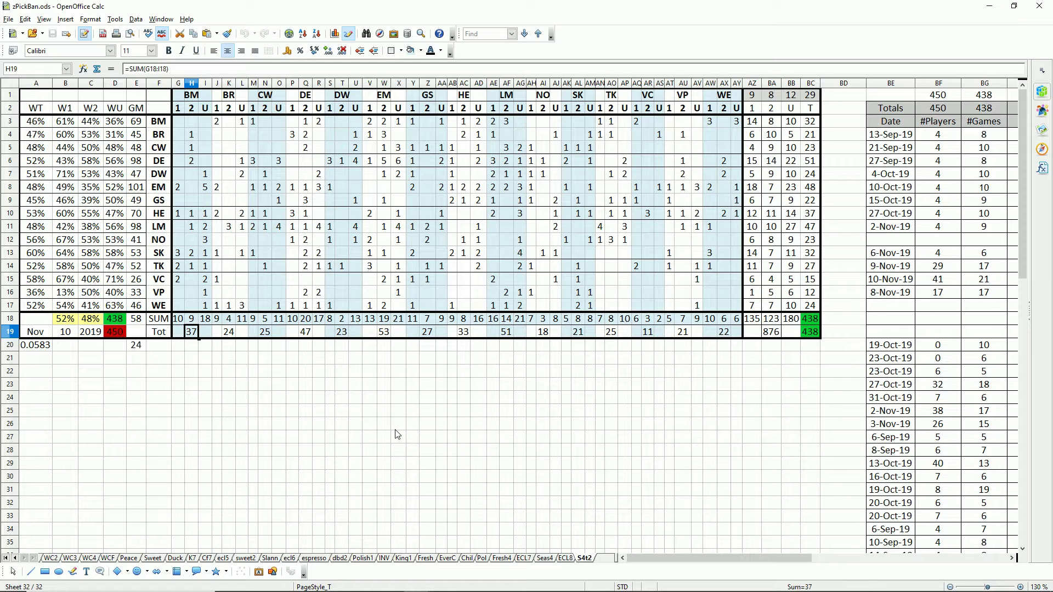
# - Switch to the Data.ods workbook and review the blind-pick tournament list on the Claw13 sheet
pyautogui.hotkey('alt', 'Tab')
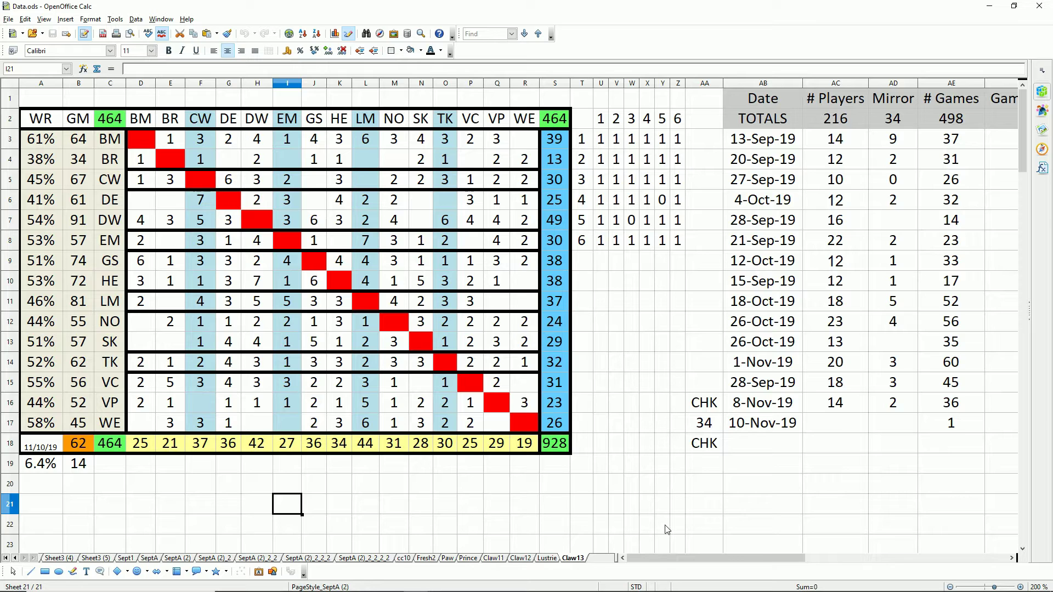
pyautogui.moveTo(663, 557); pyautogui.dragTo(771, 562)
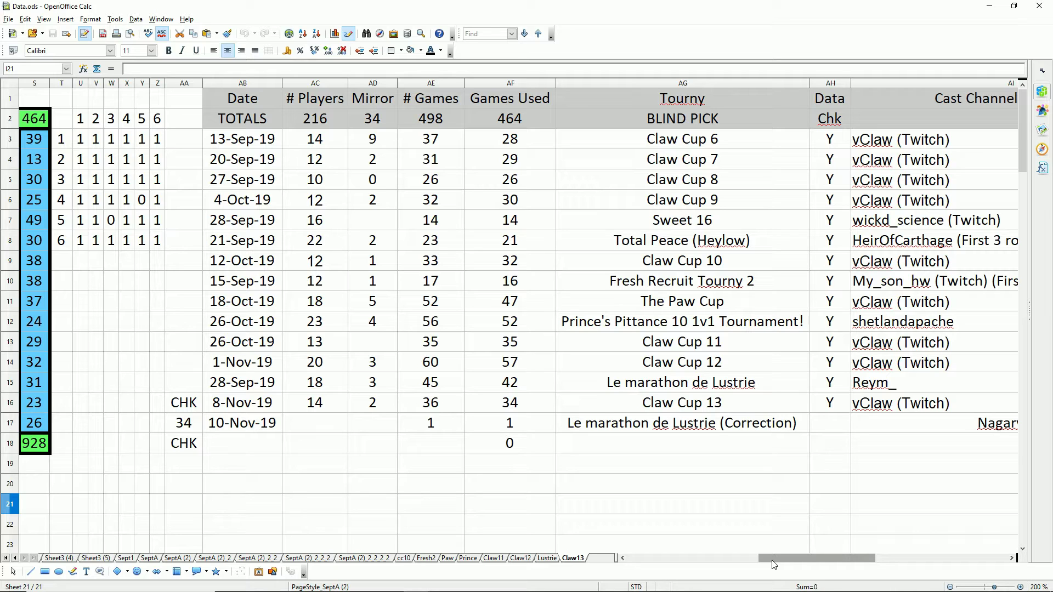
pyautogui.moveTo(773, 563); pyautogui.dragTo(505, 528)
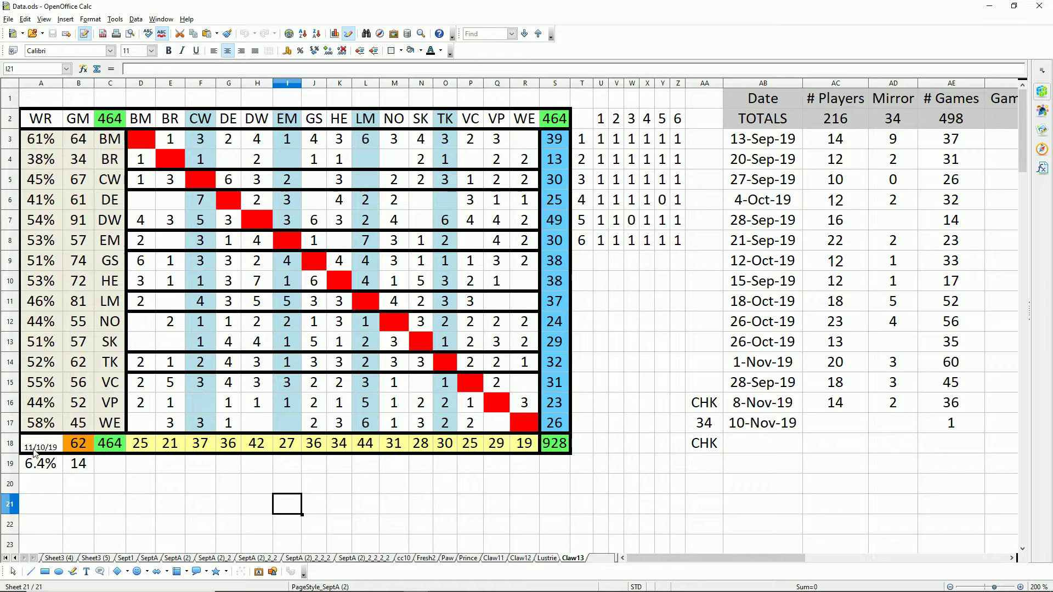
# - Inspect the loss total in C18 and the combined wins-and-losses total in S18 of the matchup matrix
pyautogui.click(108, 447)
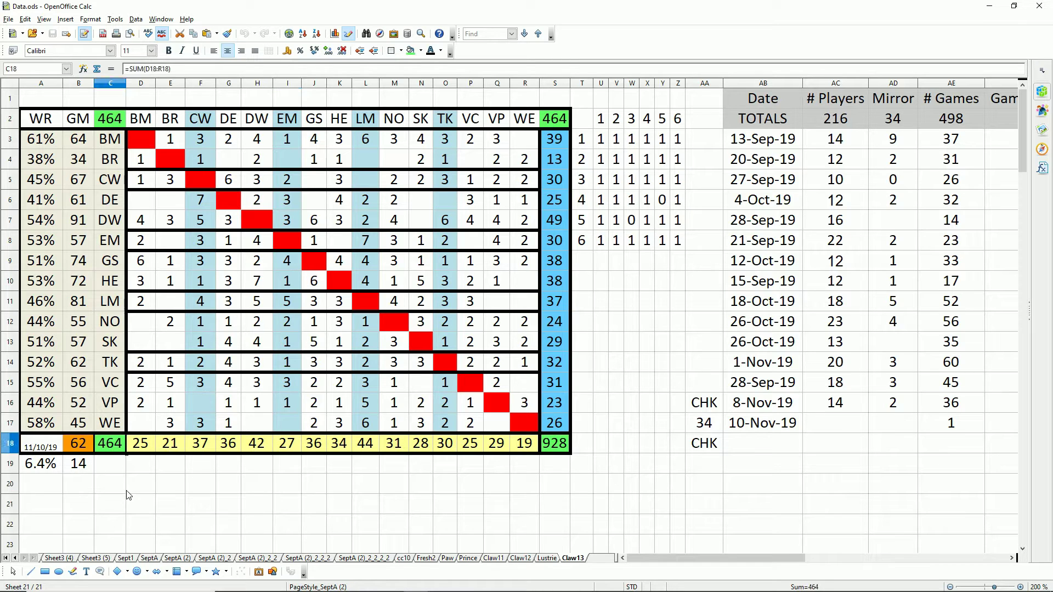
pyautogui.click(142, 468)
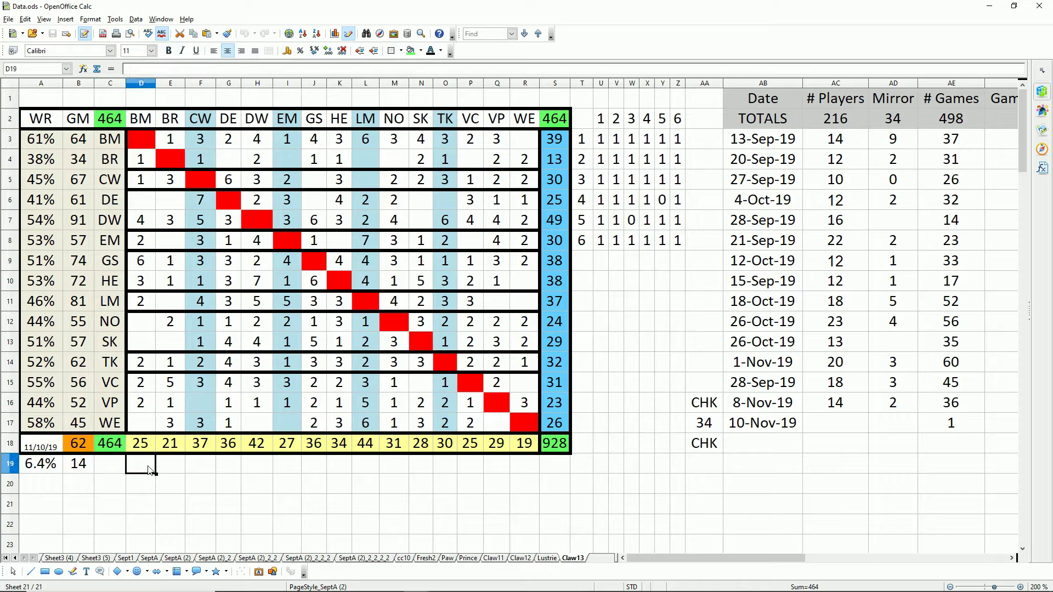
pyautogui.click(567, 450)
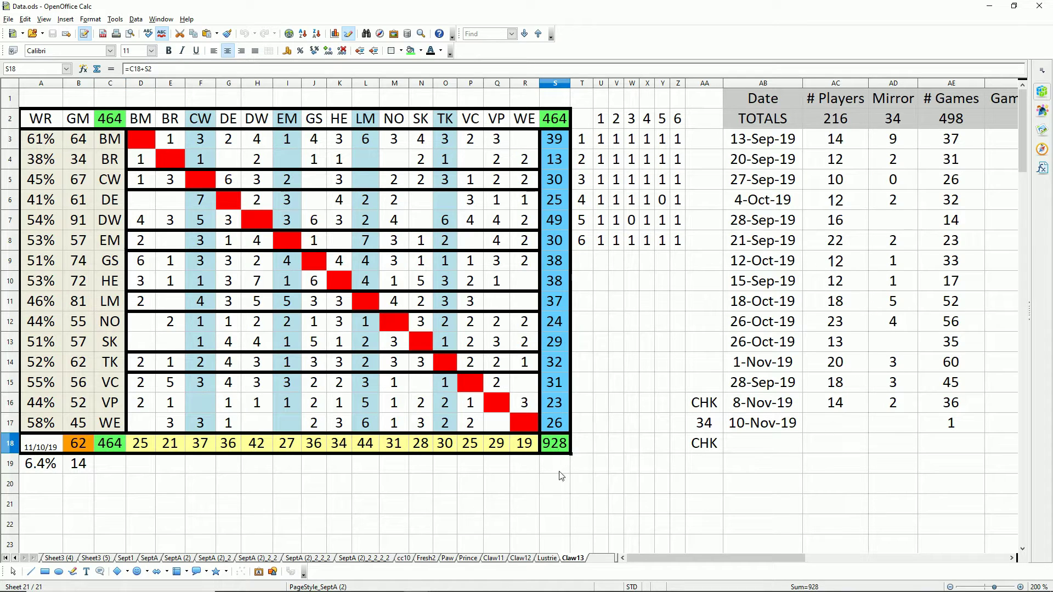
pyautogui.click(561, 469)
# - Examine the cells containing 0 in the numbered game-tracking grid beside the matchup matrix
pyautogui.click(654, 429)
pyautogui.click(645, 370)
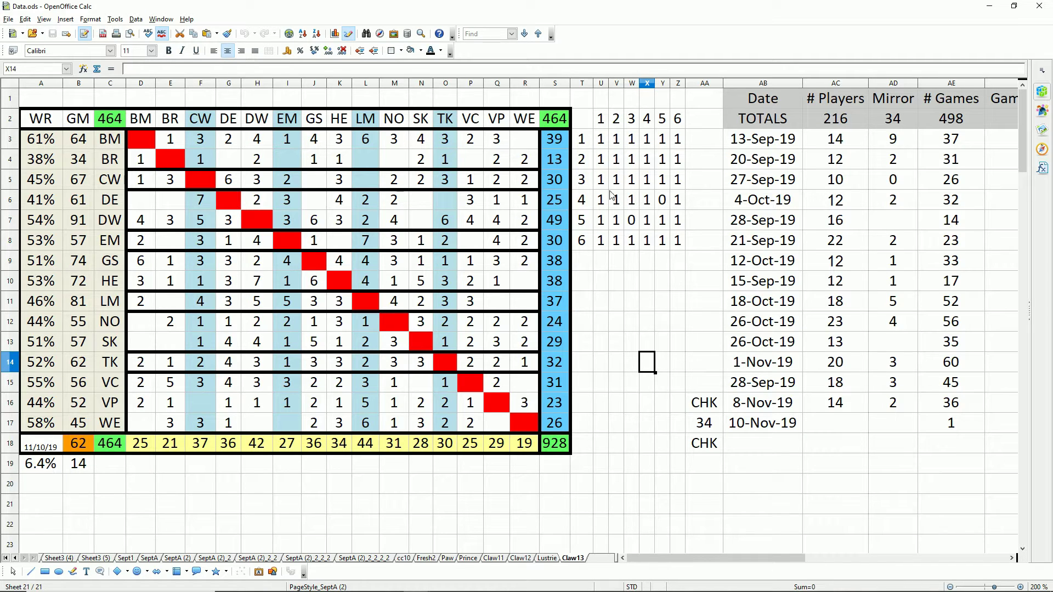
pyautogui.click(634, 220)
pyautogui.click(664, 205)
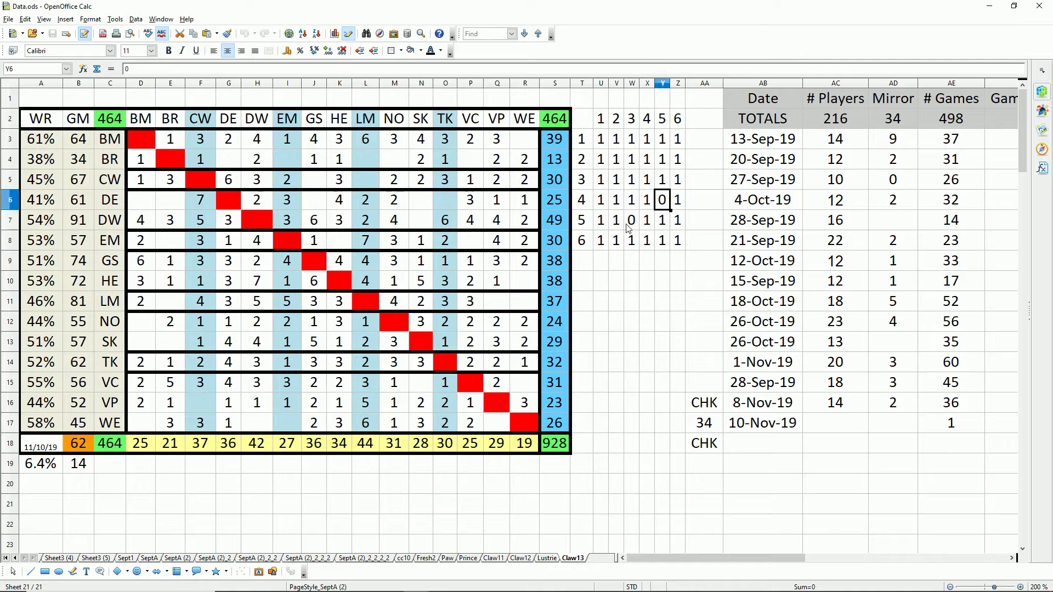
pyautogui.click(630, 227)
pyautogui.click(659, 207)
pyautogui.click(629, 222)
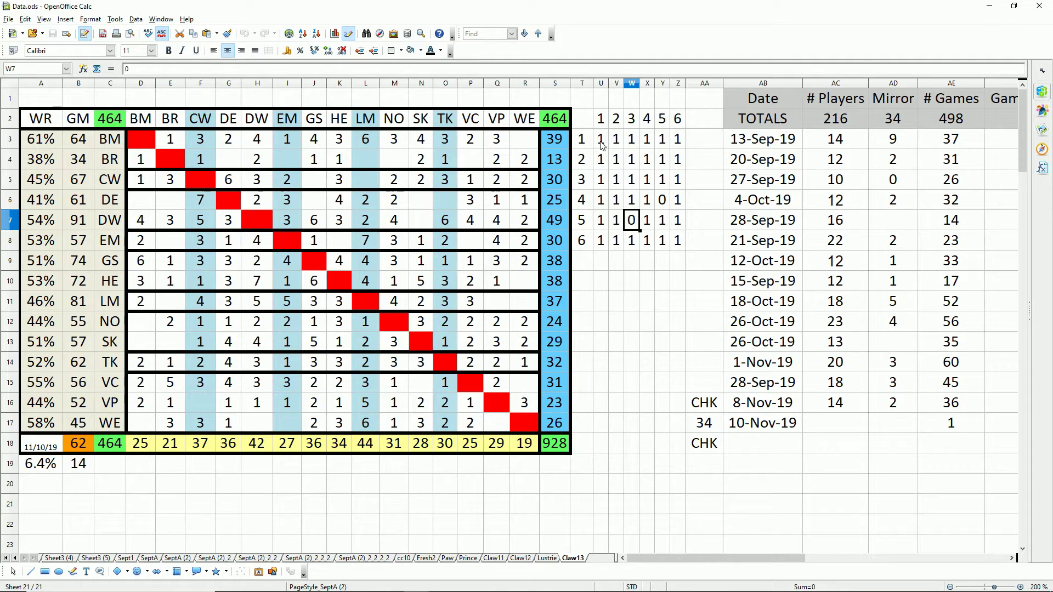
# - Look through the earlier sheets Lustrie, Claw12, Claw11 and Prince, and return to the Claw13 sheet
pyautogui.click(555, 558)
pyautogui.click(521, 558)
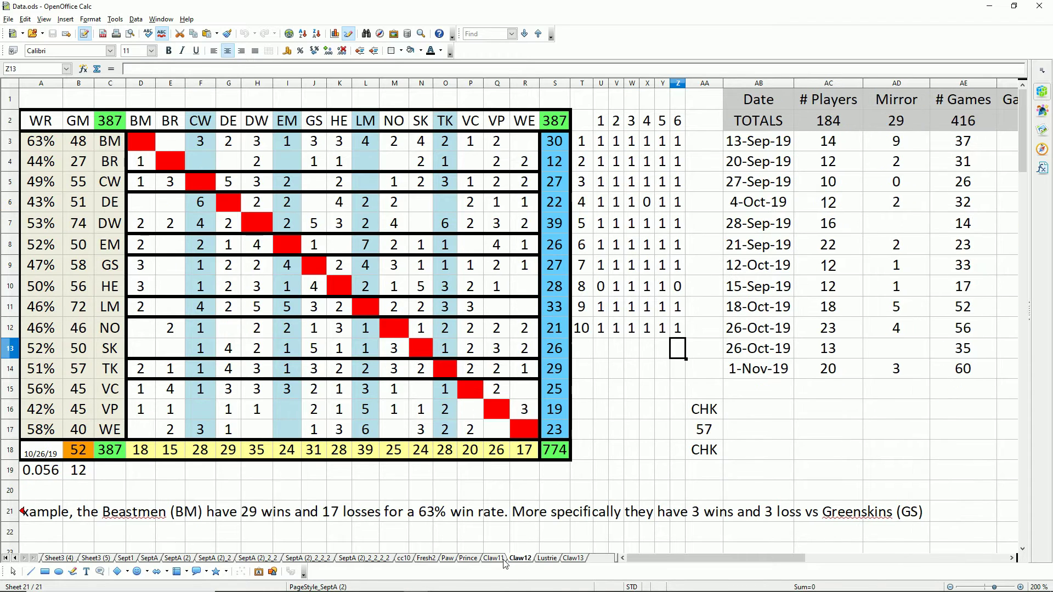
pyautogui.click(494, 558)
pyautogui.click(468, 558)
pyautogui.click(493, 558)
pyautogui.click(521, 558)
pyautogui.click(547, 558)
pyautogui.click(573, 558)
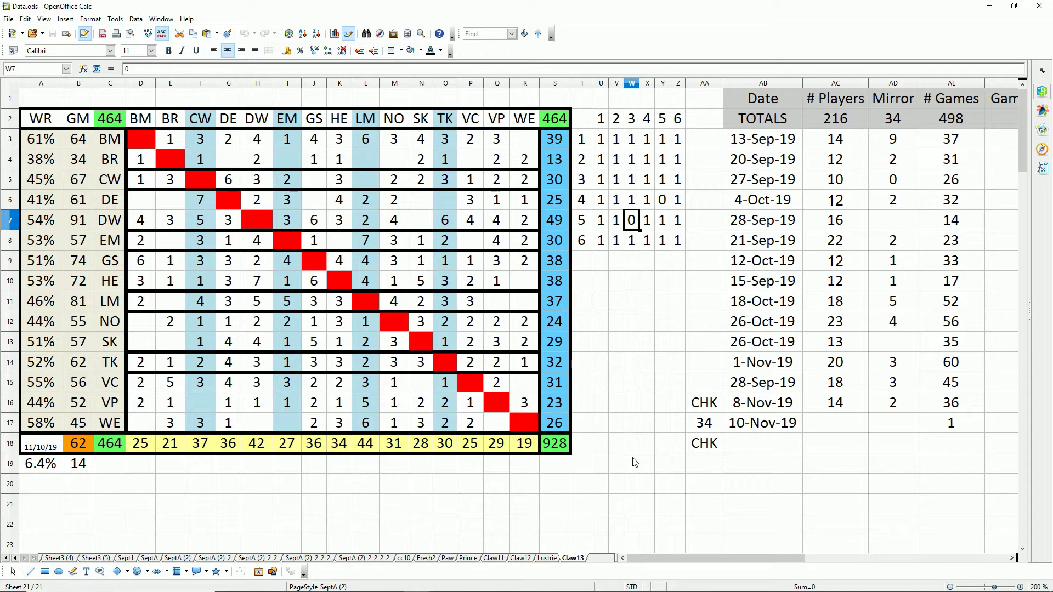
# - Compare the tracking grid's check sum in AA17 with the game count of the 8-Nov-19 tournament
pyautogui.click(701, 429)
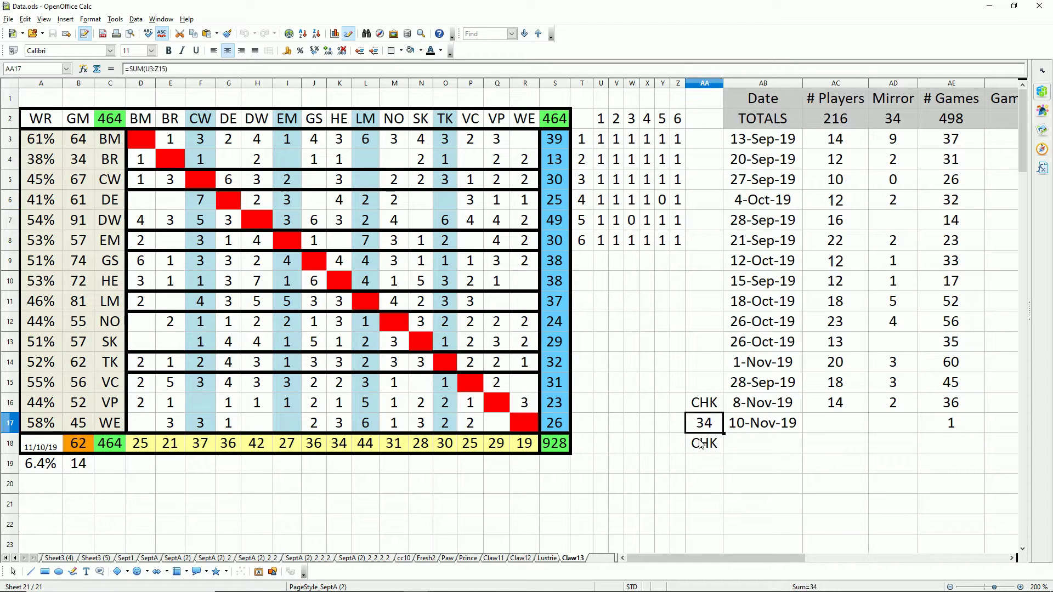
pyautogui.click(962, 407)
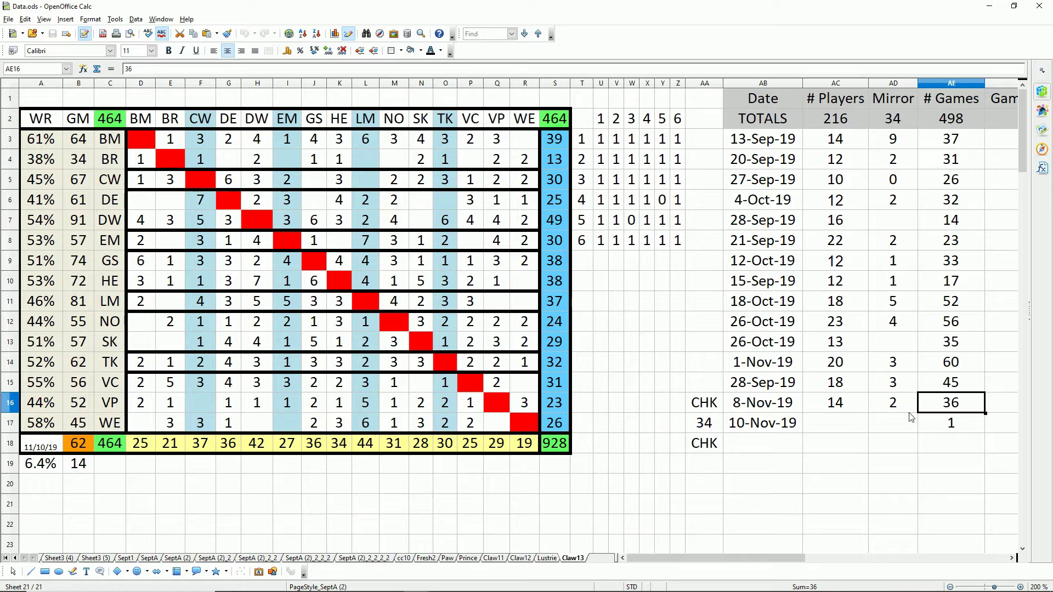
# - Inspect the 8-Nov-19 tournament's games-minus-mirrors formula in AF16, glance at the Lustrie sheet and return to Claw13
pyautogui.moveTo(793, 556); pyautogui.dragTo(736, 559)
pyautogui.click(854, 407)
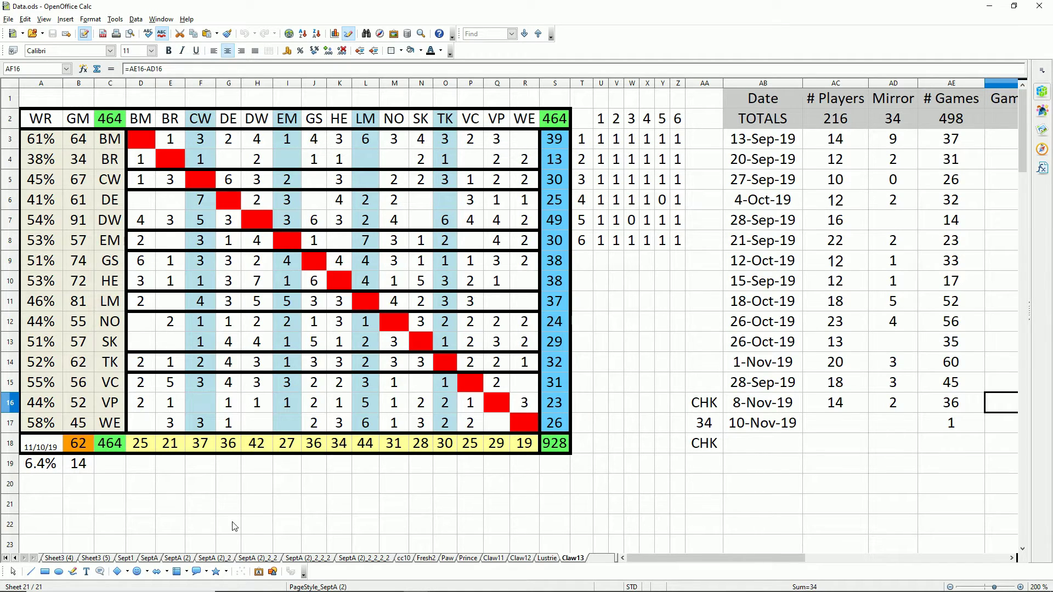
pyautogui.click(548, 558)
pyautogui.click(572, 559)
# - Switch to zPickBan.ods and compare the average games per faction in E18 with the VC game count in E15
pyautogui.hotkey('alt', 'Tab')
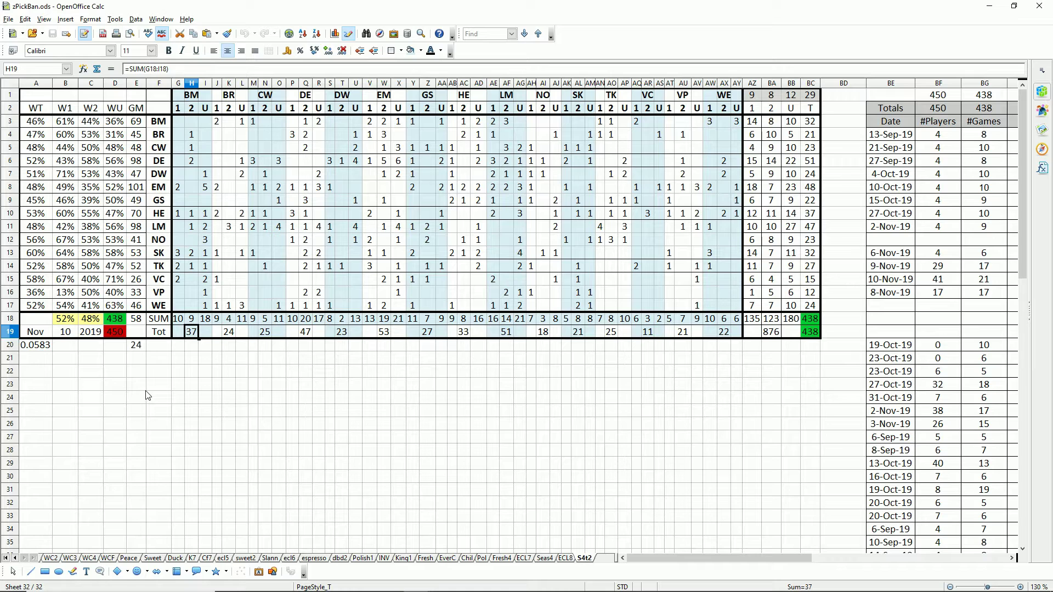
pyautogui.click(136, 319)
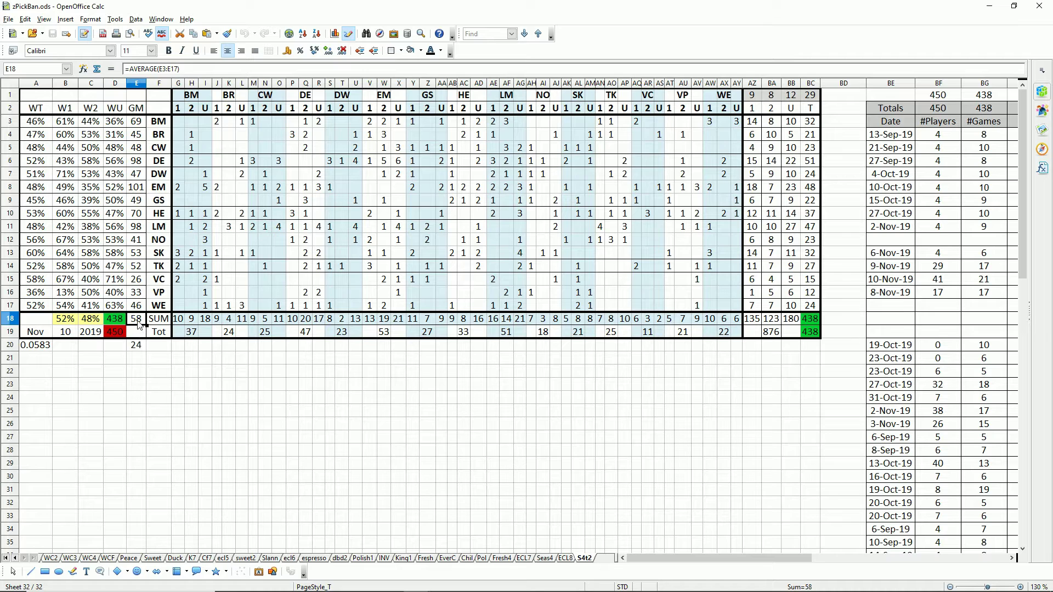
pyautogui.click(136, 282)
pyautogui.press('Right')
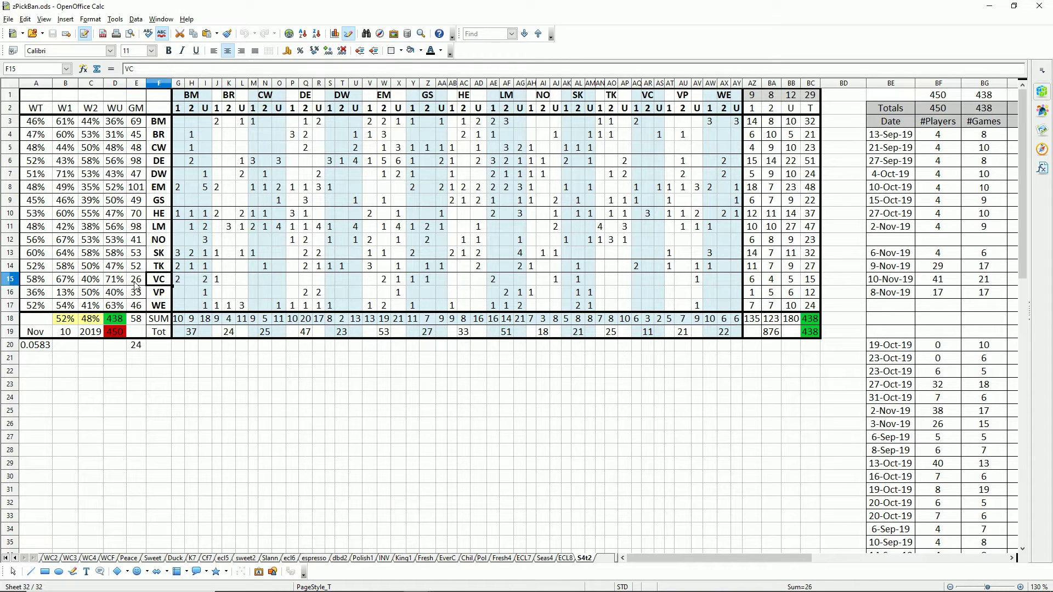
pyautogui.click(136, 285)
pyautogui.click(137, 321)
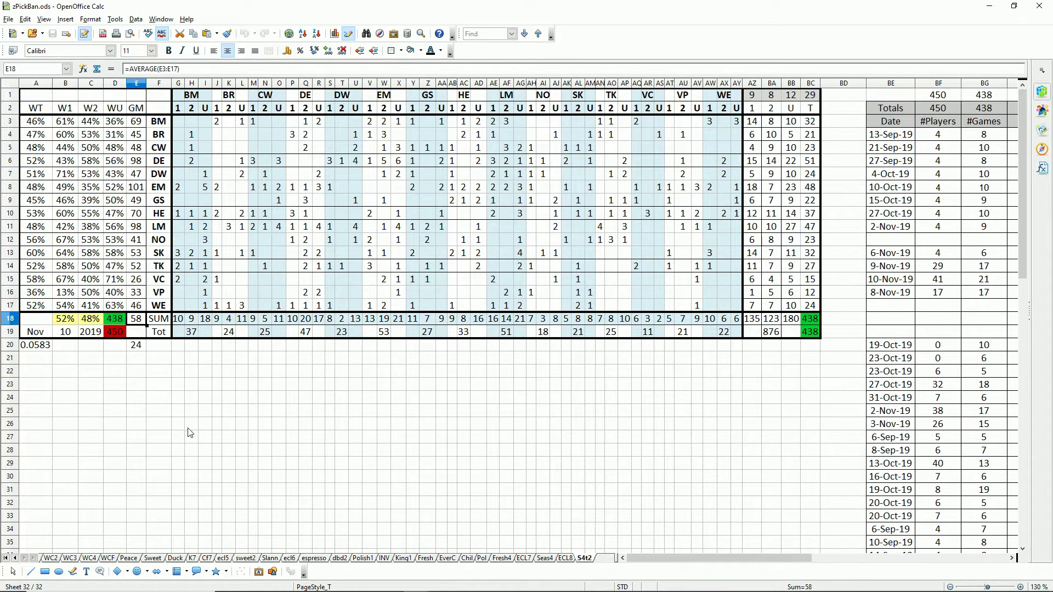
# - Return to Data.ods and inspect the average games per faction in B18 and the WE win-rate formula in A17
pyautogui.hotkey('alt', 'Tab')
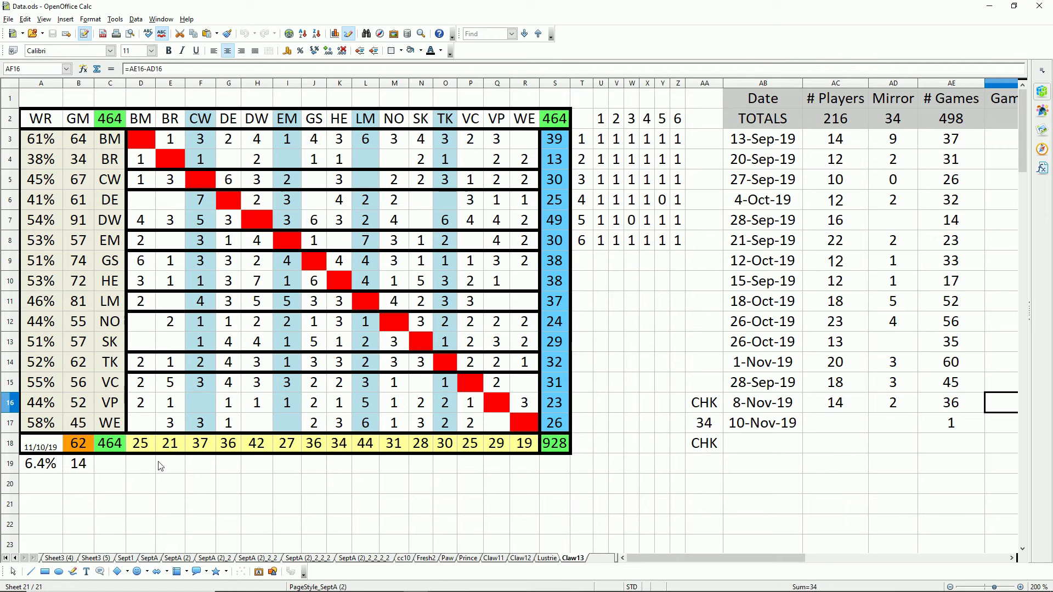
pyautogui.click(81, 448)
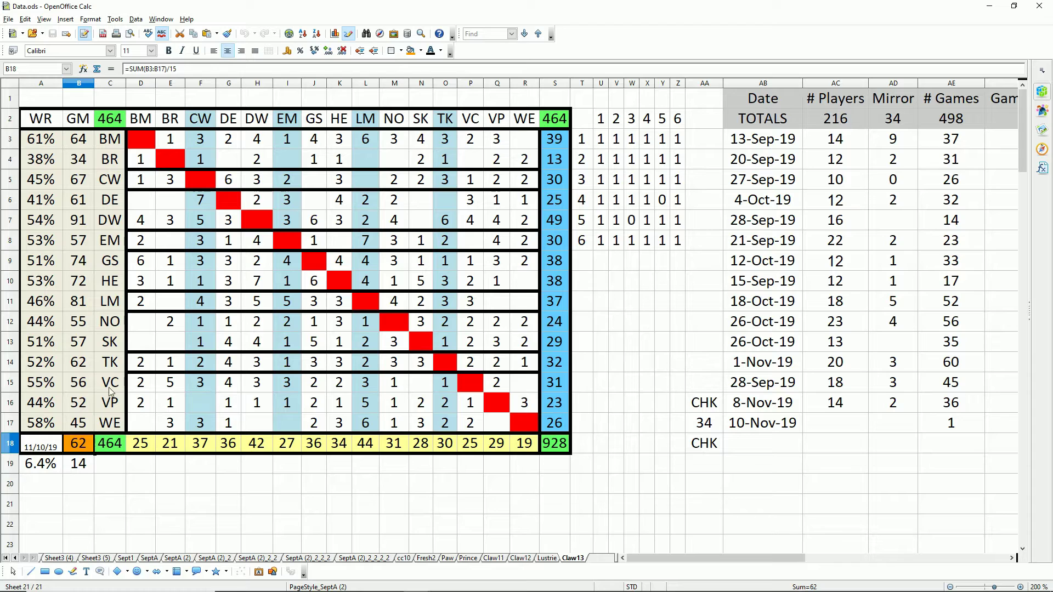
pyautogui.click(42, 423)
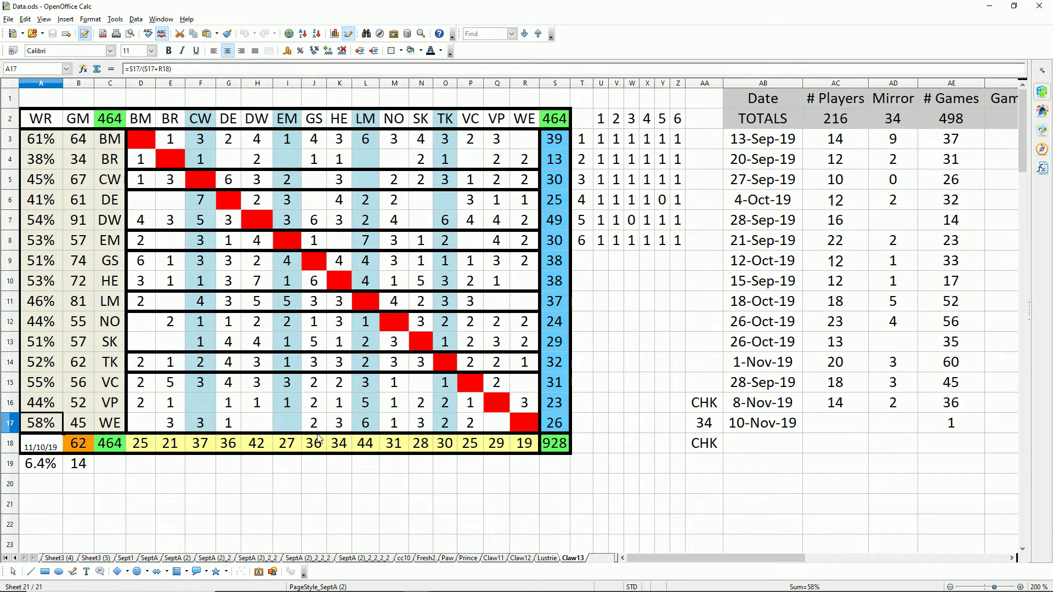
# - Switch to QBdata.ods, look through the Quick Battles source list with its dates, data checks and cast channels, and return to the matrix
pyautogui.hotkey('alt', 'Tab')
pyautogui.hotkey('alt', 'Tab')
pyautogui.hotkey('alt', 'Tab')
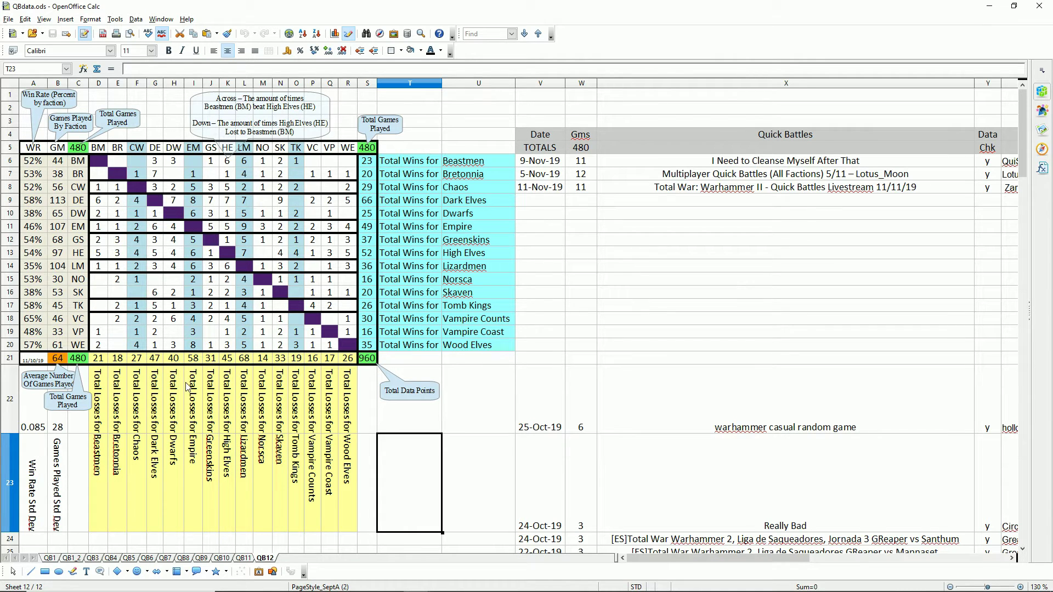
pyautogui.moveTo(648, 558); pyautogui.dragTo(752, 567)
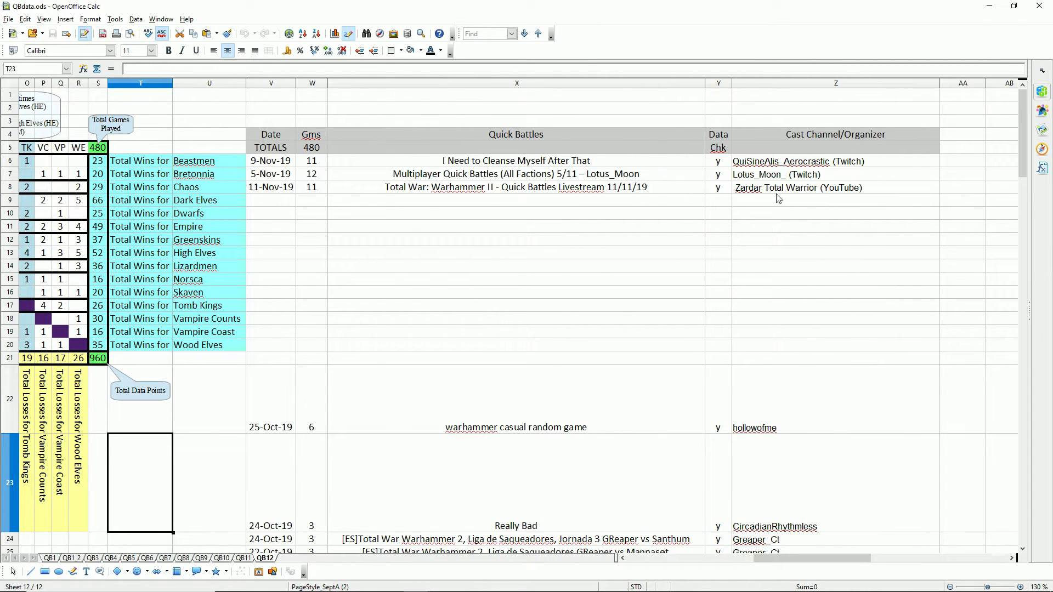
pyautogui.scroll(-4, 763, 209)
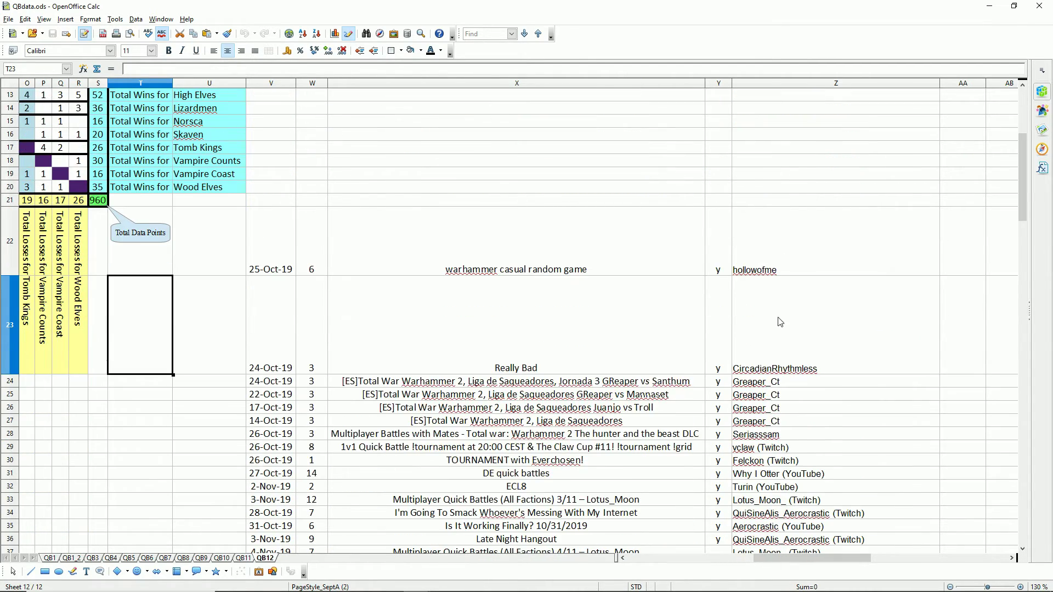
pyautogui.scroll(-2, 765, 436)
pyautogui.scroll(-2, 743, 335)
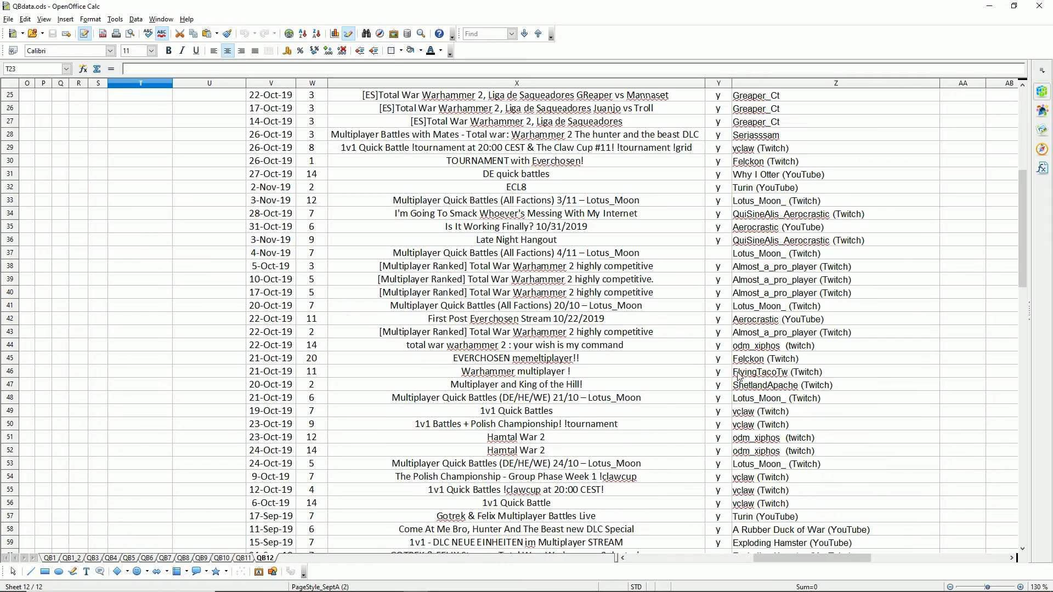
pyautogui.scroll(-1, 751, 398)
pyautogui.scroll(-6, 751, 448)
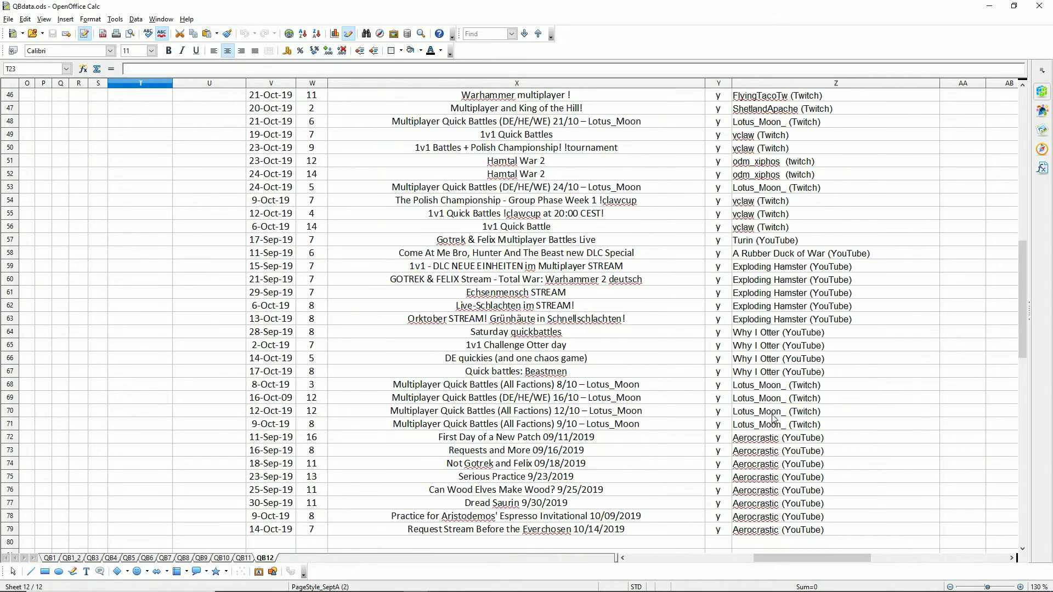
pyautogui.scroll(-1, 763, 437)
pyautogui.scroll(7, 762, 395)
pyautogui.scroll(9, 759, 355)
pyautogui.hscroll(-5, 759, 355)
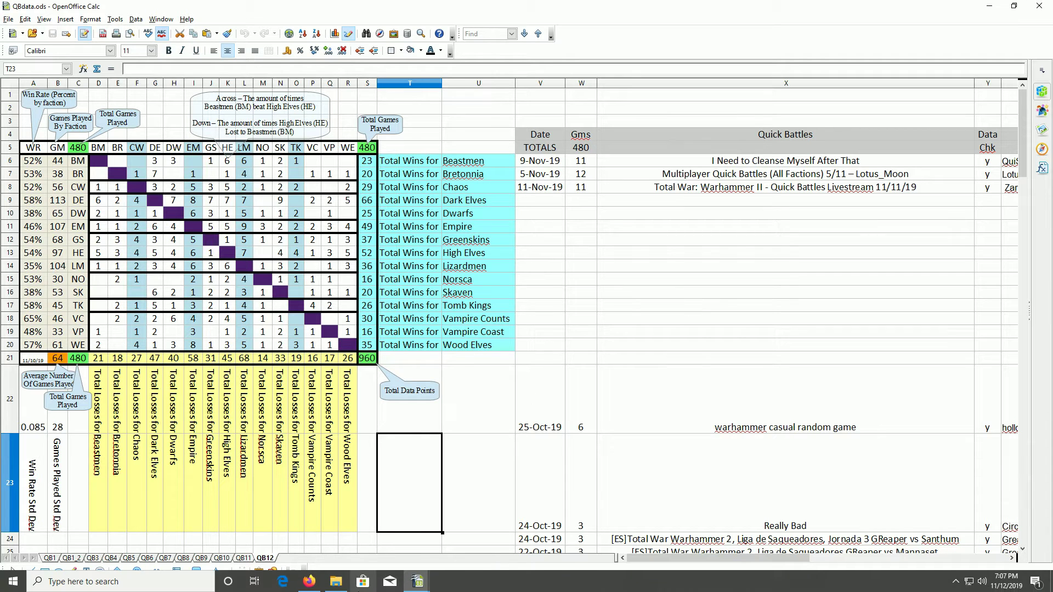
# - Switch to Total Data.ods and look through the QB, Blind, TOTAL and Tourny matrices on Sheet1
pyautogui.hotkey('alt', 'Tab')
pyautogui.hotkey('alt', 'Tab')
pyautogui.hotkey('alt', 'Tab')
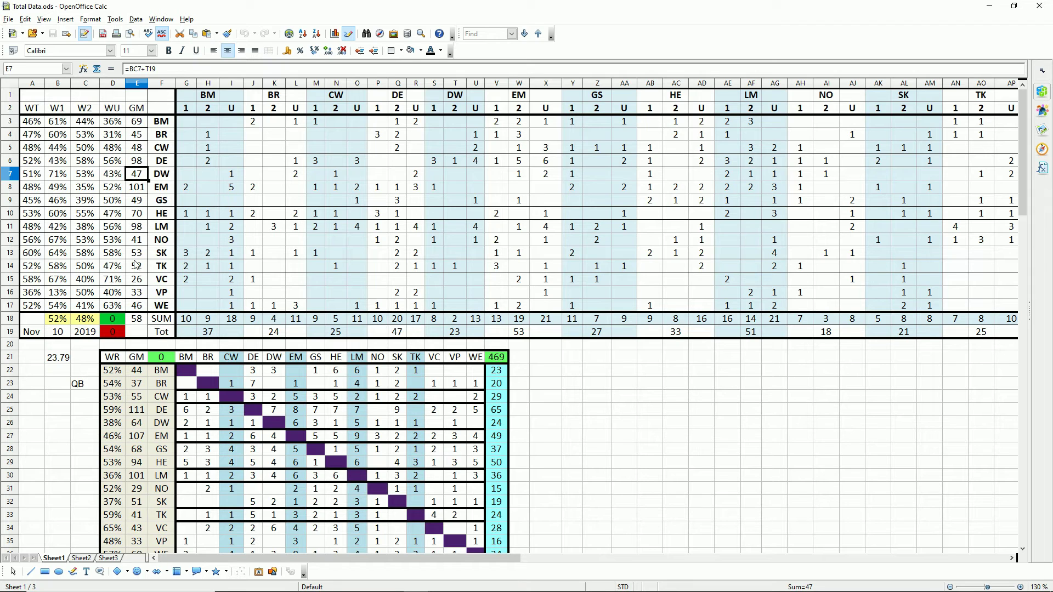
pyautogui.scroll(-5, 632, 328)
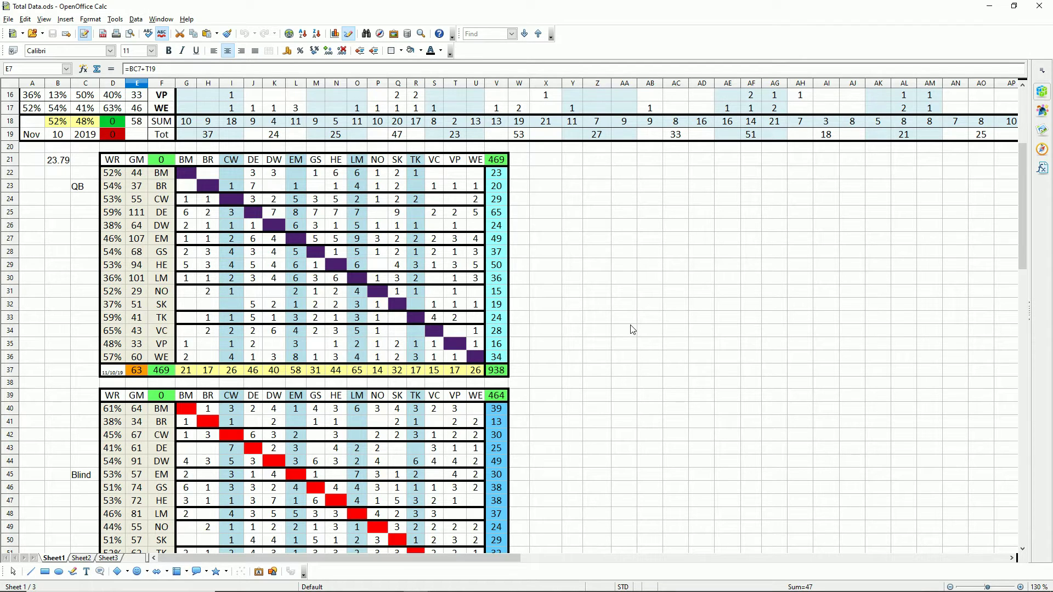
pyautogui.scroll(-11, 633, 329)
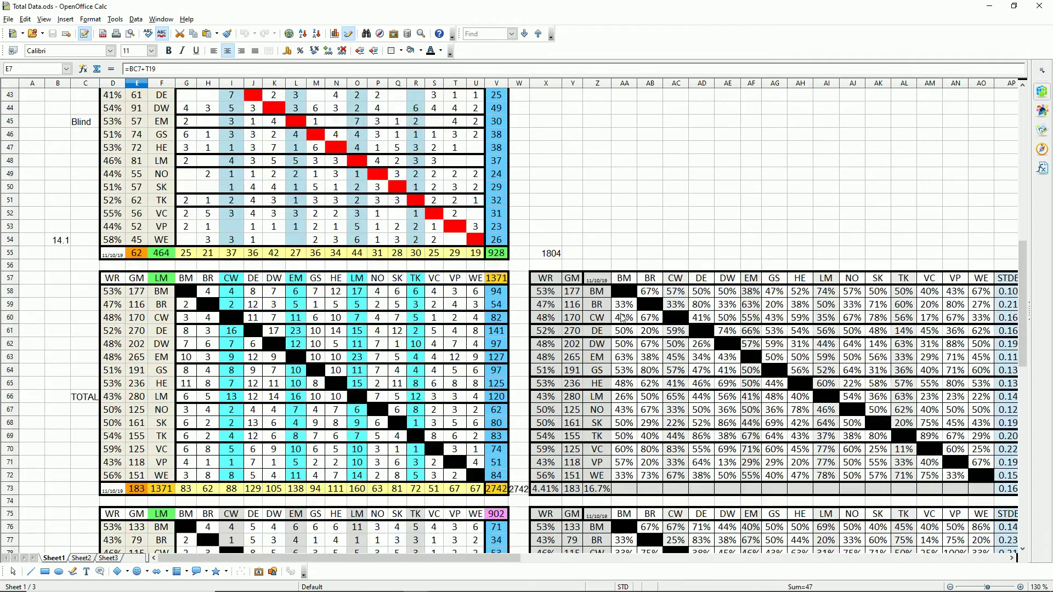
pyautogui.scroll(-4, 621, 317)
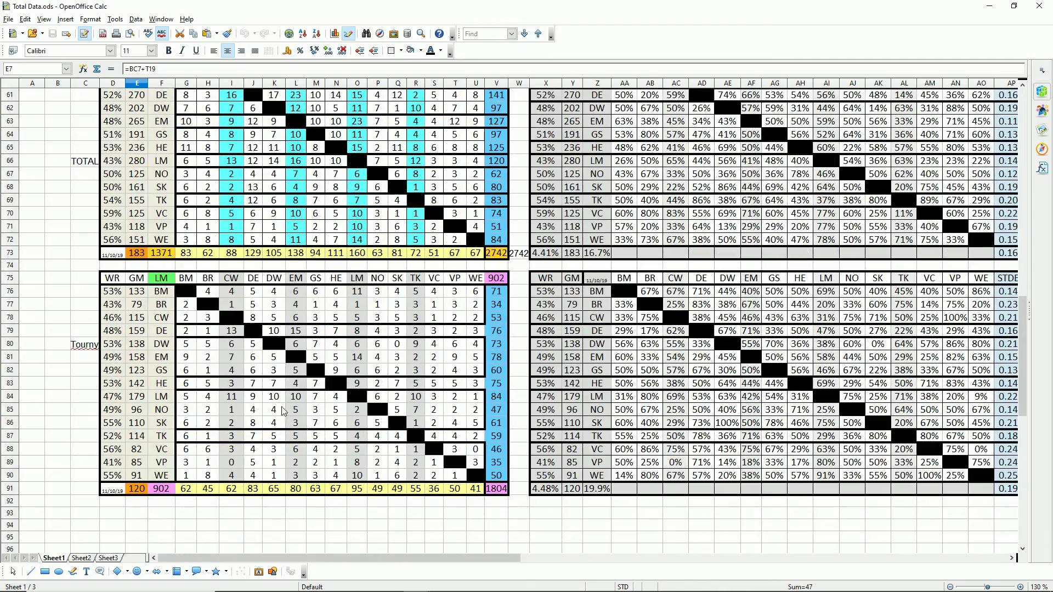
pyautogui.scroll(1, 74, 355)
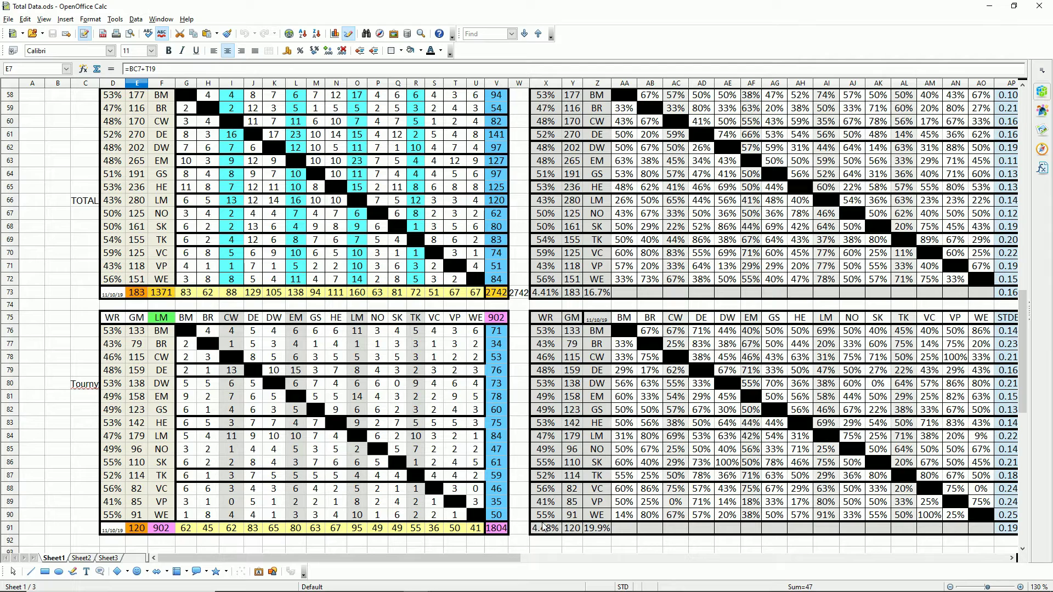
# - Inspect the DW versus HE percentage in AH80 and bring the labels and STDEV columns beside both percentage tables into view
pyautogui.click(807, 335)
pyautogui.click(807, 384)
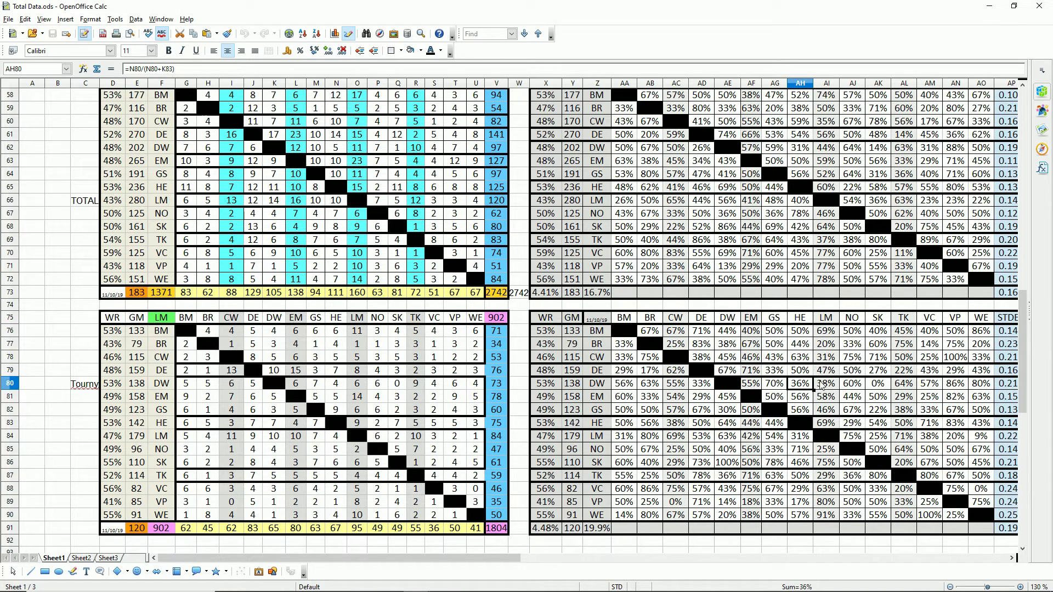
pyautogui.scroll(1, 805, 386)
pyautogui.scroll(-1, 805, 387)
pyautogui.moveTo(483, 563); pyautogui.dragTo(550, 562)
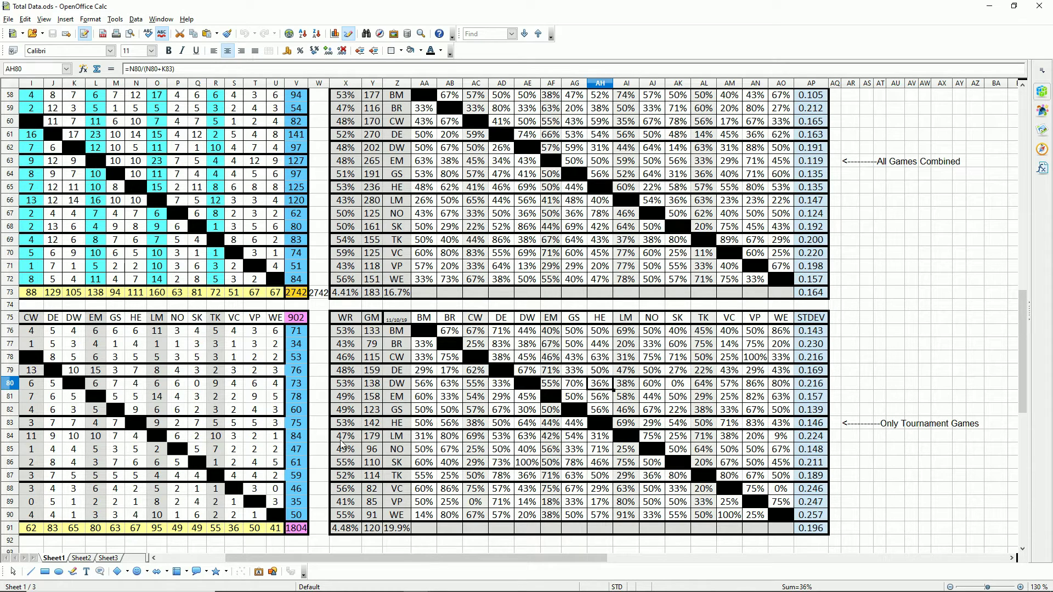
# - Inspect the DW overall win rate in the tournament-only table, and its matchup percentages against CW, DE, EM, GS and HE
pyautogui.click(343, 386)
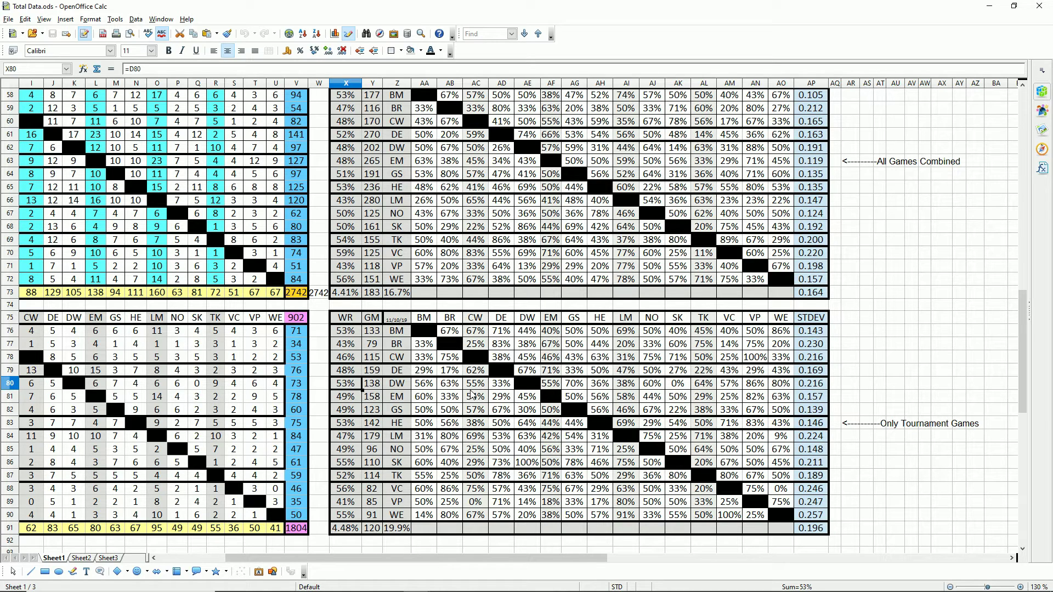
pyautogui.click(476, 385)
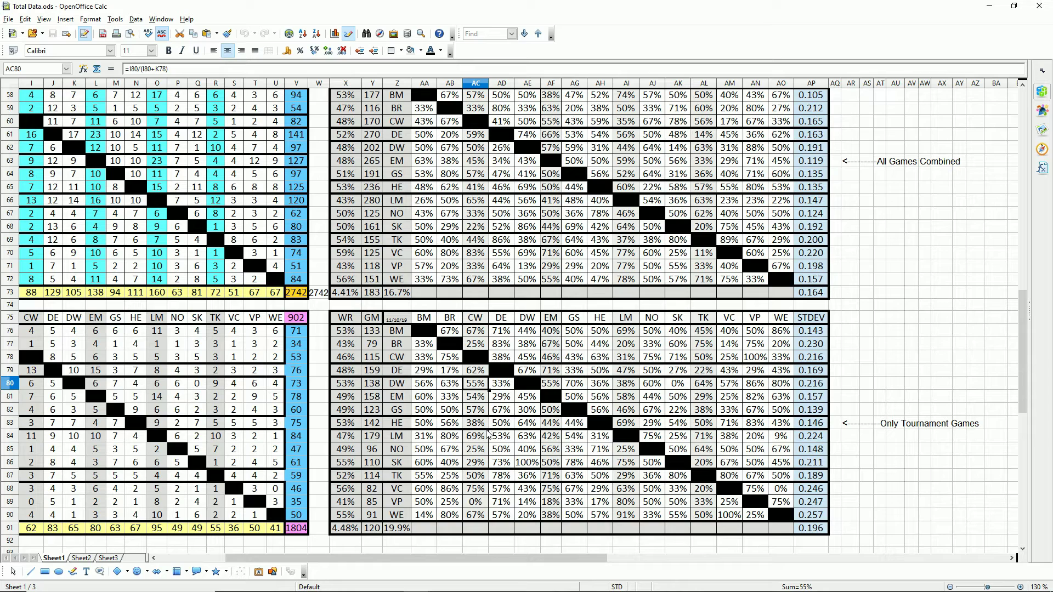
pyautogui.click(493, 381)
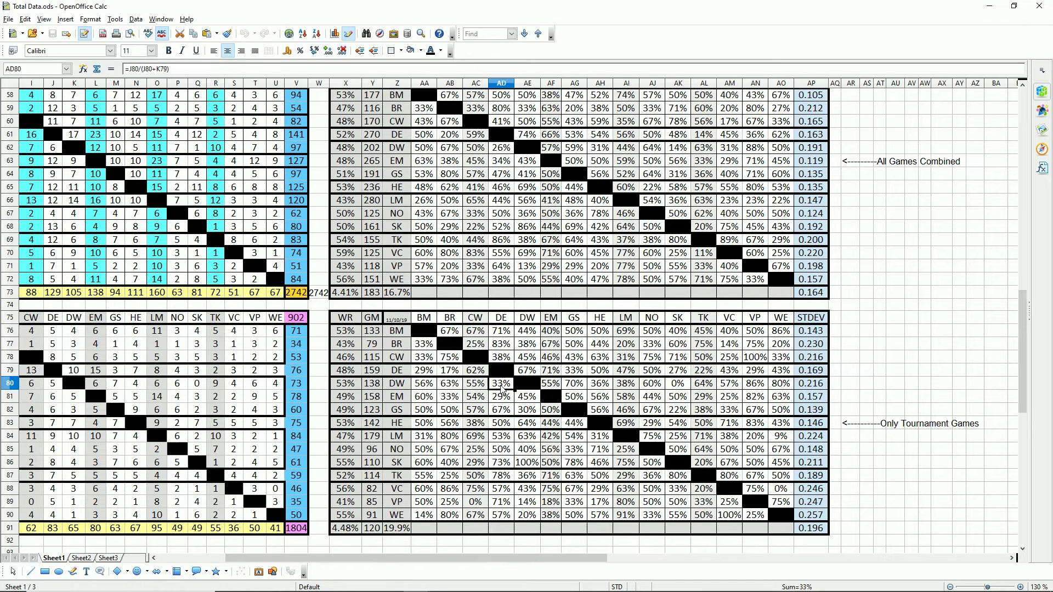
pyautogui.click(555, 385)
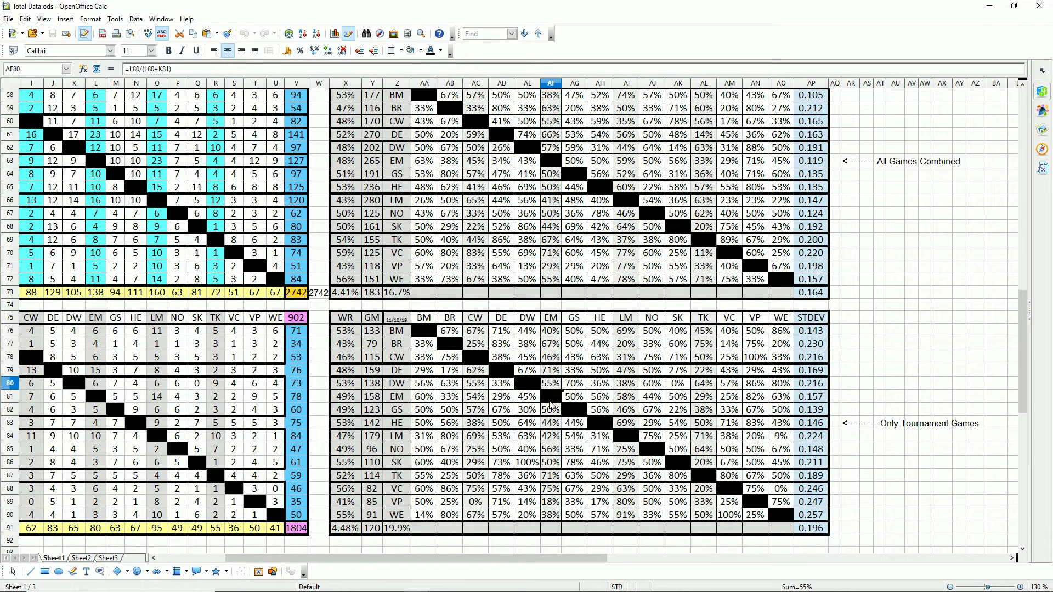
pyautogui.click(583, 388)
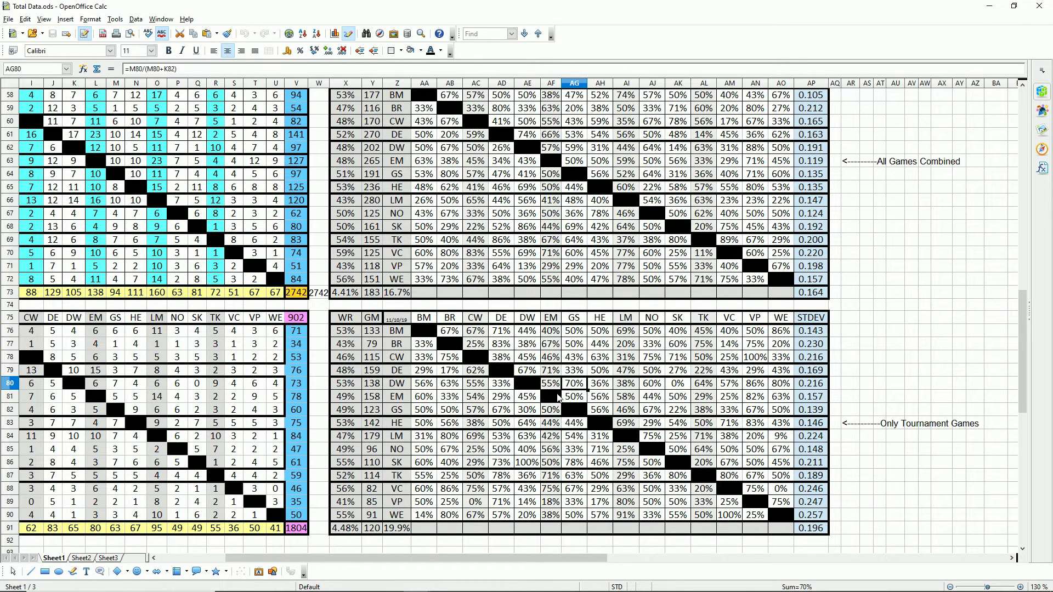
pyautogui.click(602, 390)
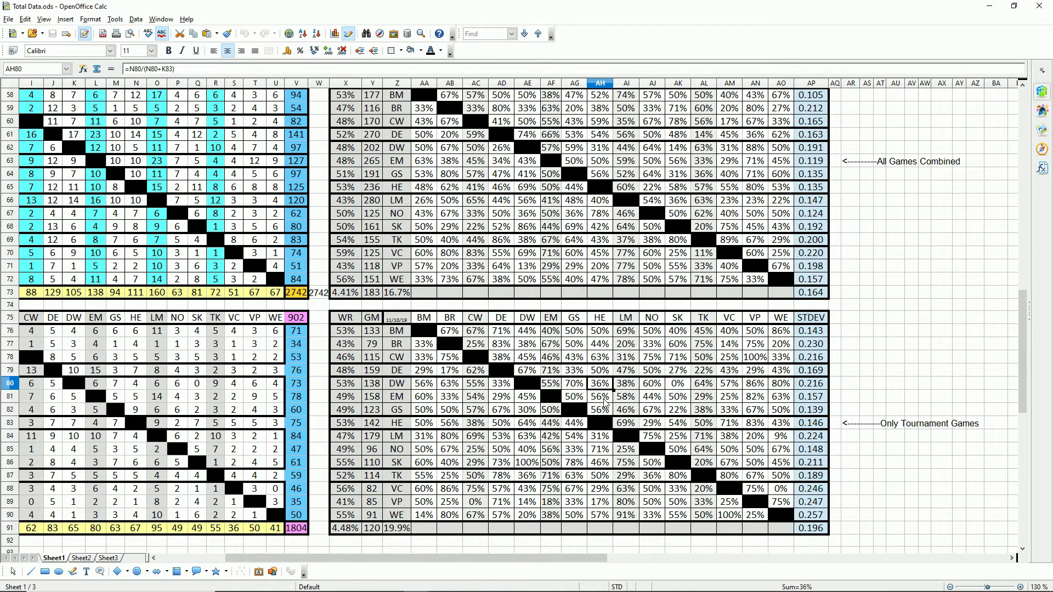
# - Inspect the DW tournament matchup percentages against LM, NO and SK in row 80
pyautogui.click(624, 390)
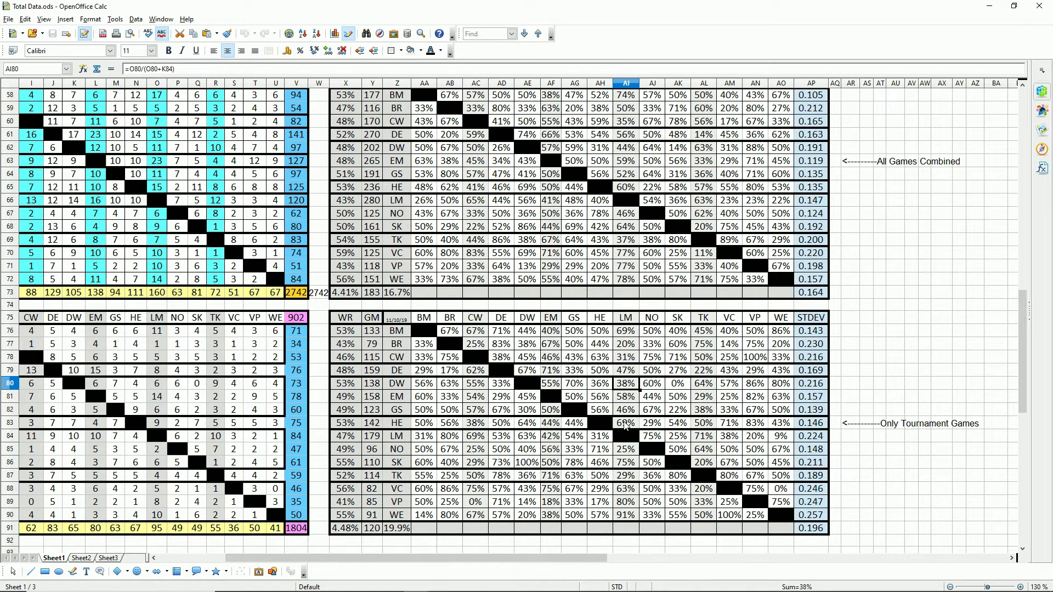
pyautogui.click(660, 384)
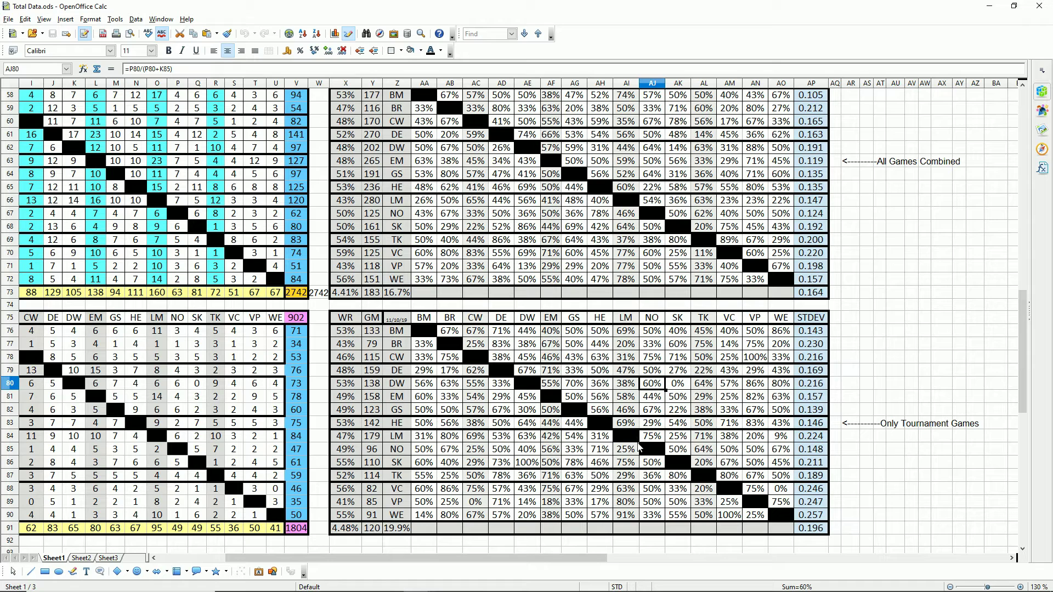
pyautogui.click(653, 319)
pyautogui.click(676, 397)
pyautogui.click(678, 382)
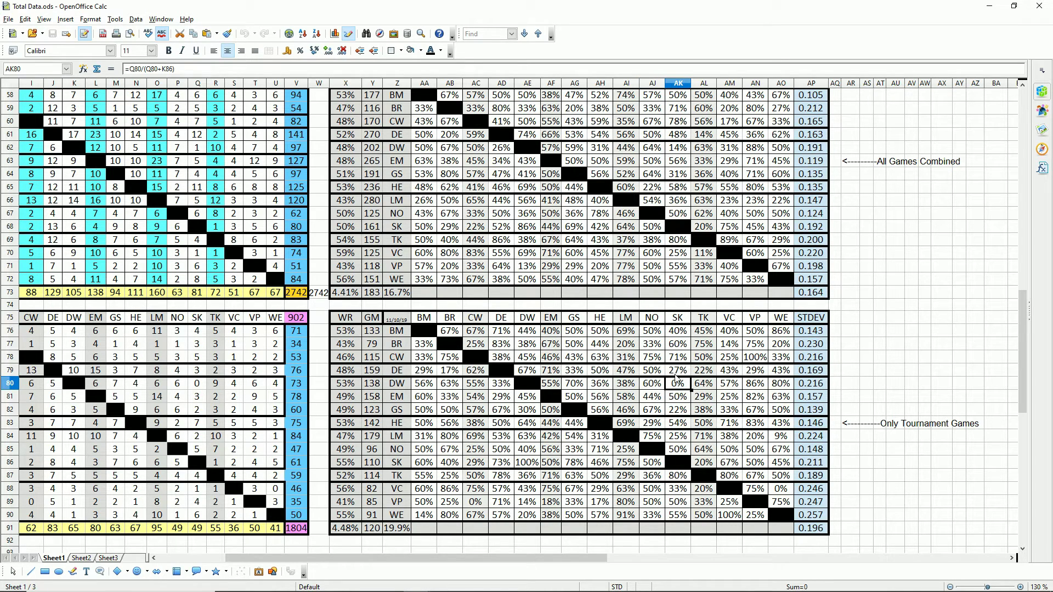
# - Check the SK wins over DW in K86 of the Tourny matrix, and return to the percentage table
pyautogui.hscroll(-4, 591, 535)
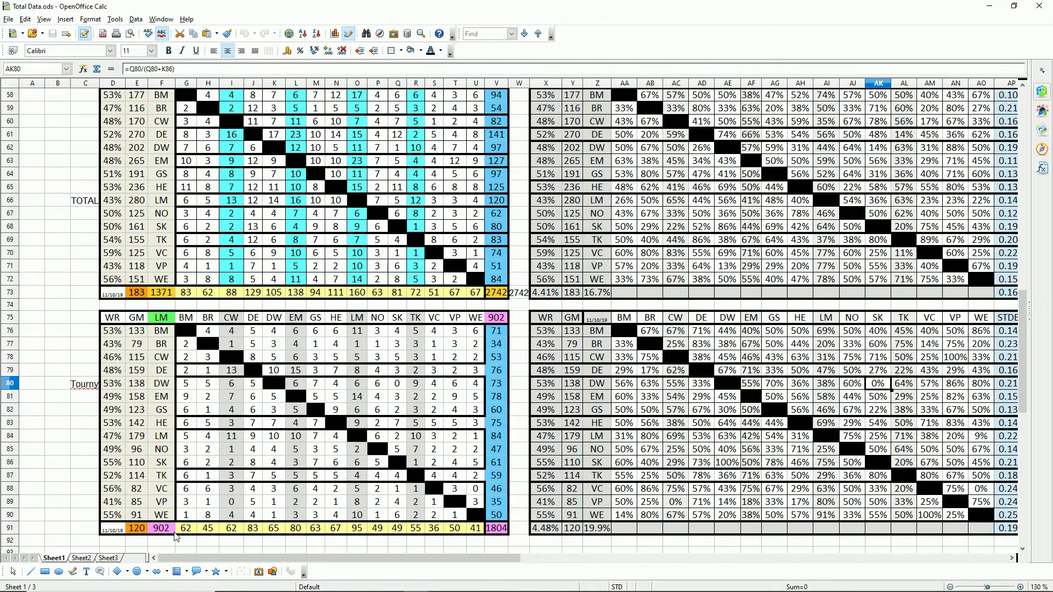
pyautogui.click(275, 465)
pyautogui.moveTo(363, 558); pyautogui.dragTo(496, 581)
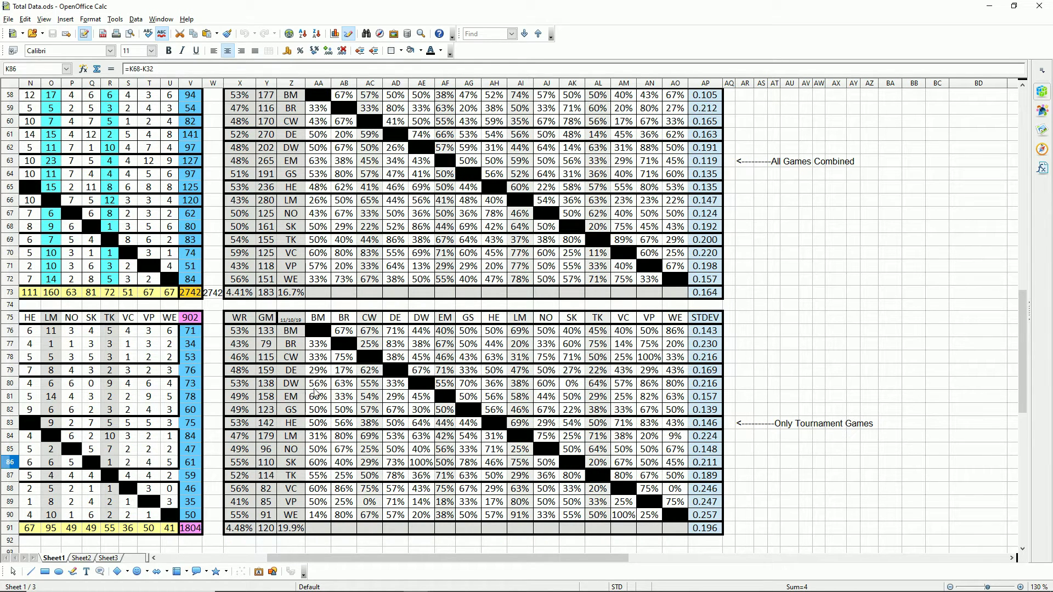
# - Inspect the DW tournament matchup percentages against TK, VC and VP in row 80
pyautogui.click(601, 387)
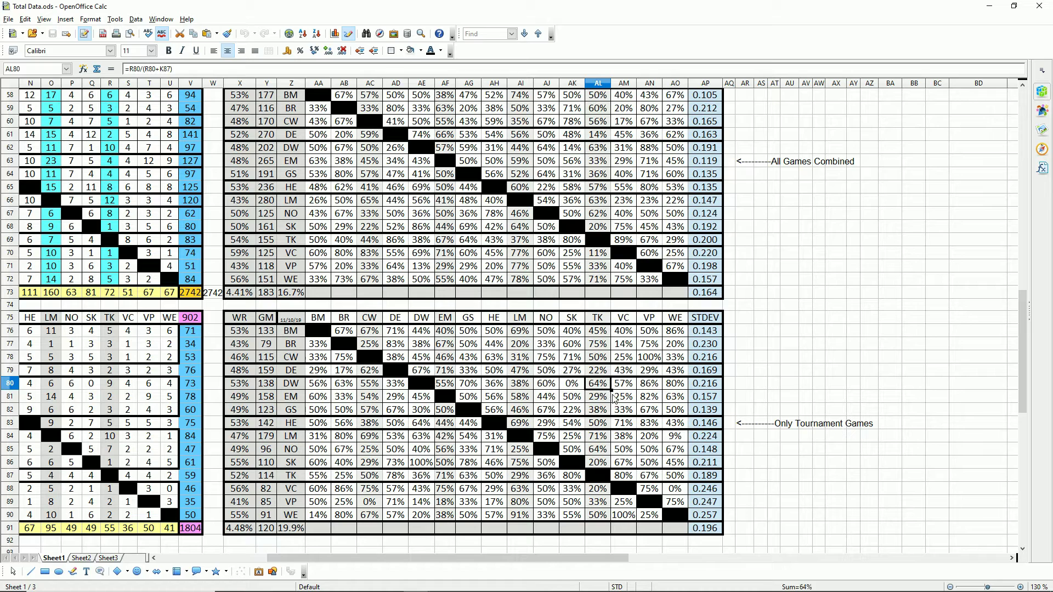
pyautogui.click(625, 387)
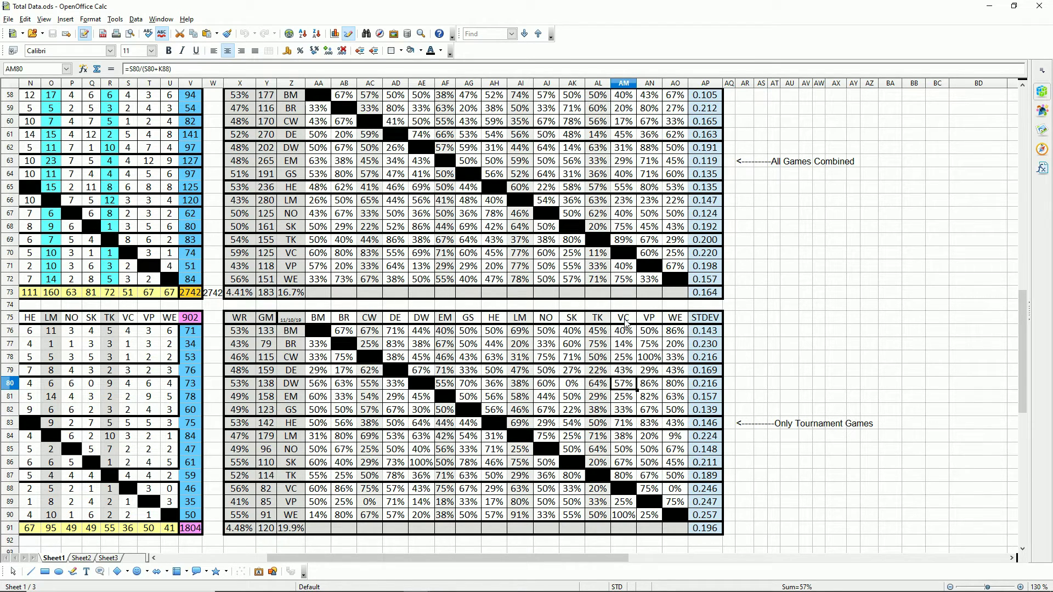
pyautogui.click(644, 386)
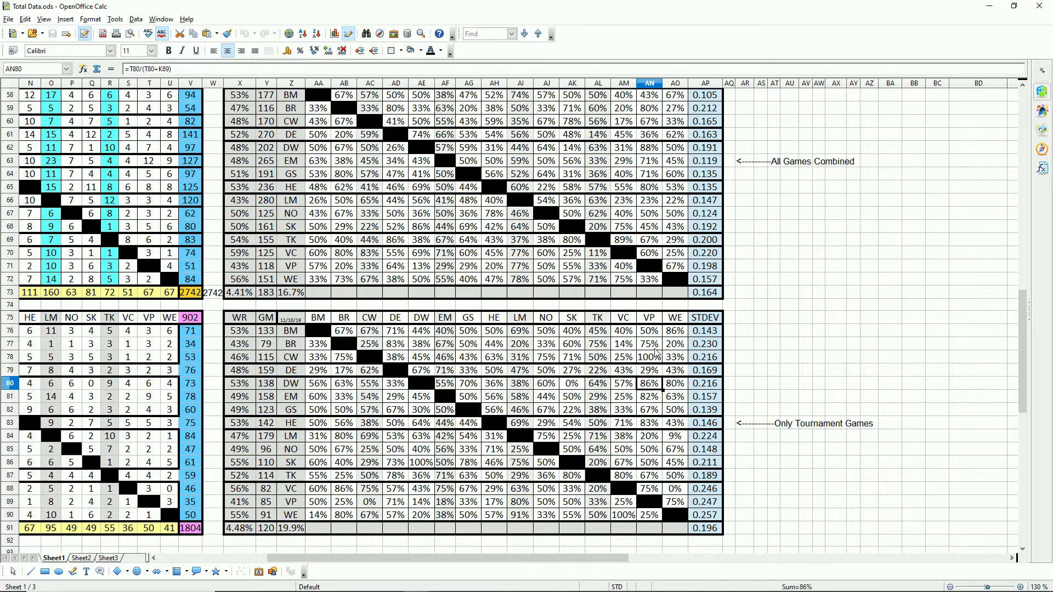
# - Inspect the DW tournament matchup percentages against VP and WE, and highlight the whole DW percentage row AA80:AO80
pyautogui.click(659, 385)
pyautogui.click(681, 387)
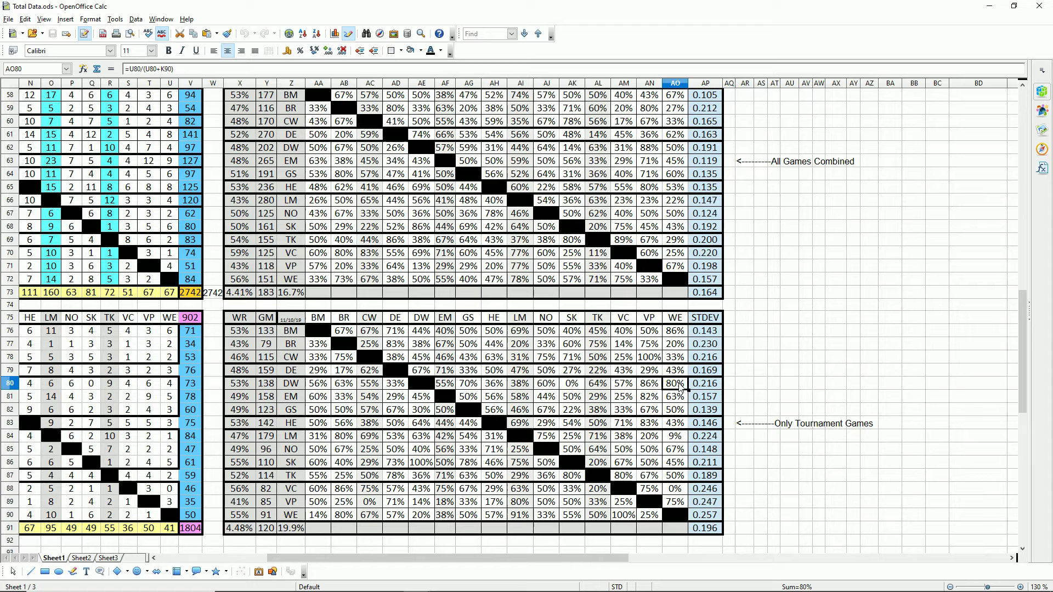
pyautogui.click(658, 384)
pyautogui.moveTo(319, 388); pyautogui.dragTo(669, 389)
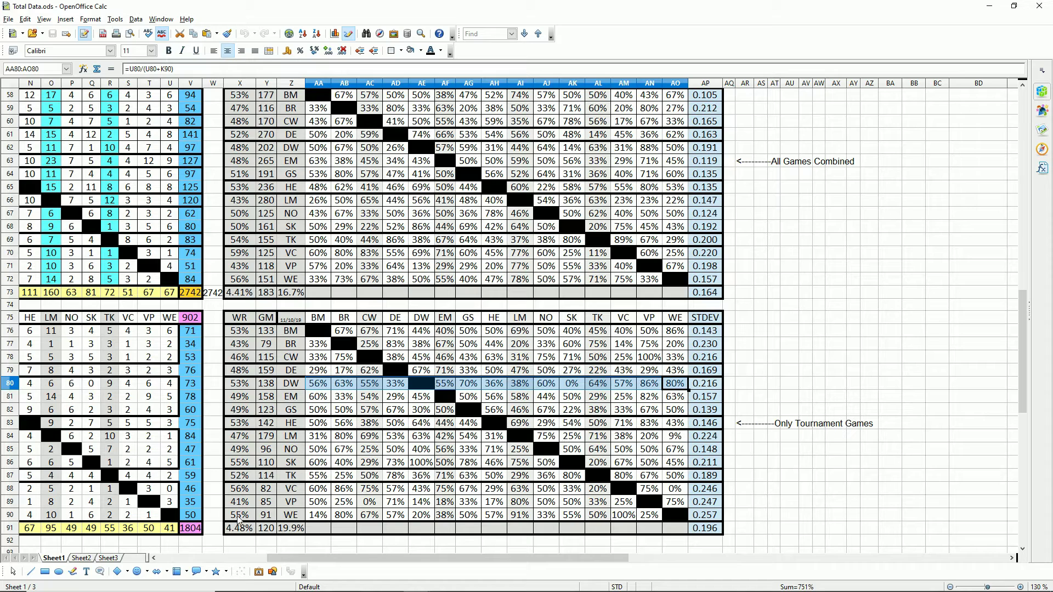
# - View the Tourny win counts beside the percentages, and check the GS against VC and DW against LM tournament percentages
pyautogui.moveTo(445, 558); pyautogui.dragTo(336, 567)
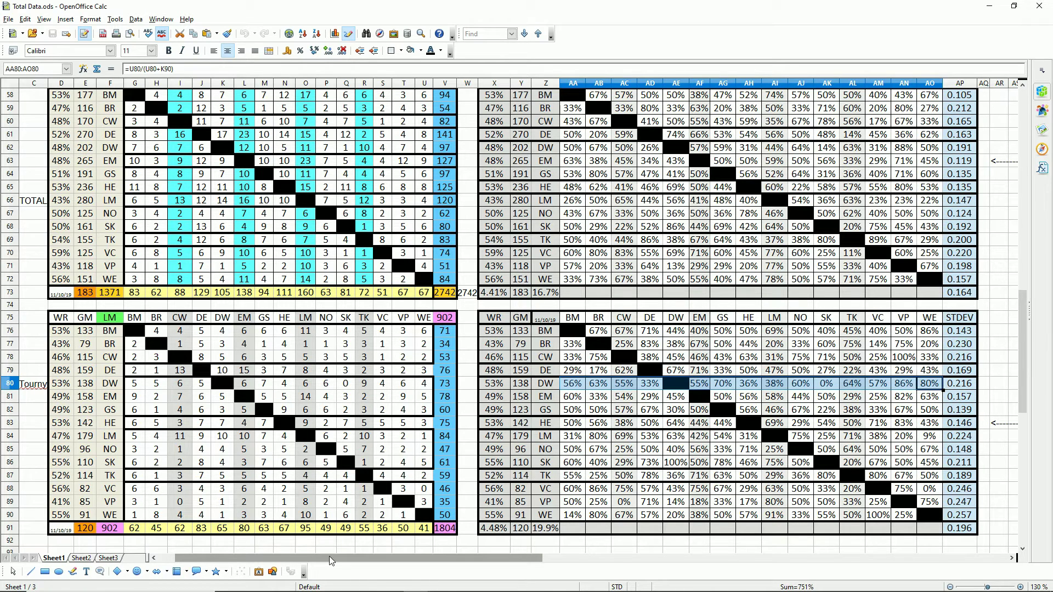
pyautogui.moveTo(329, 556); pyautogui.dragTo(435, 566)
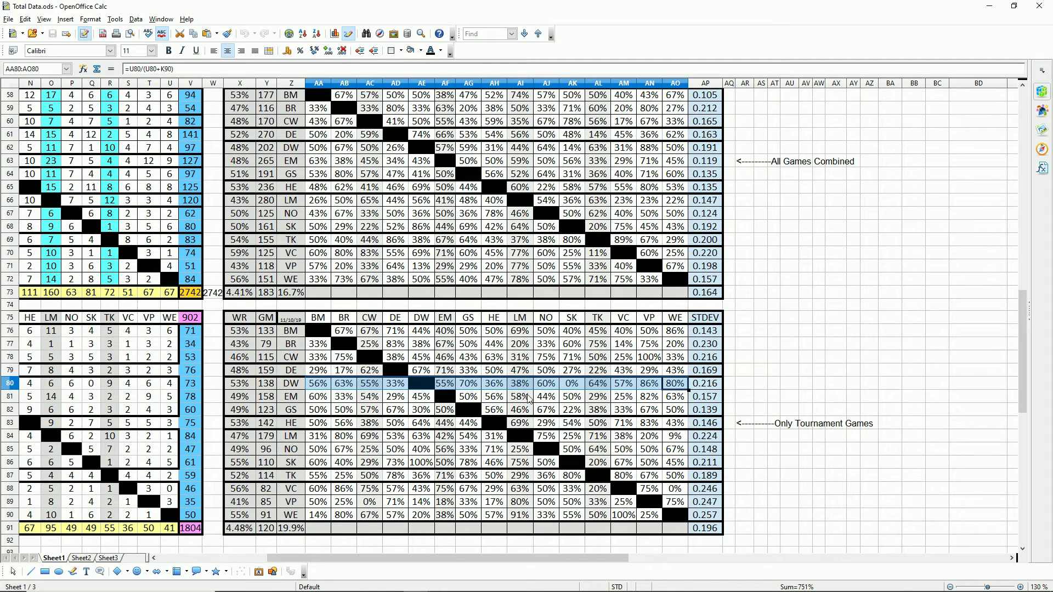
pyautogui.click(621, 412)
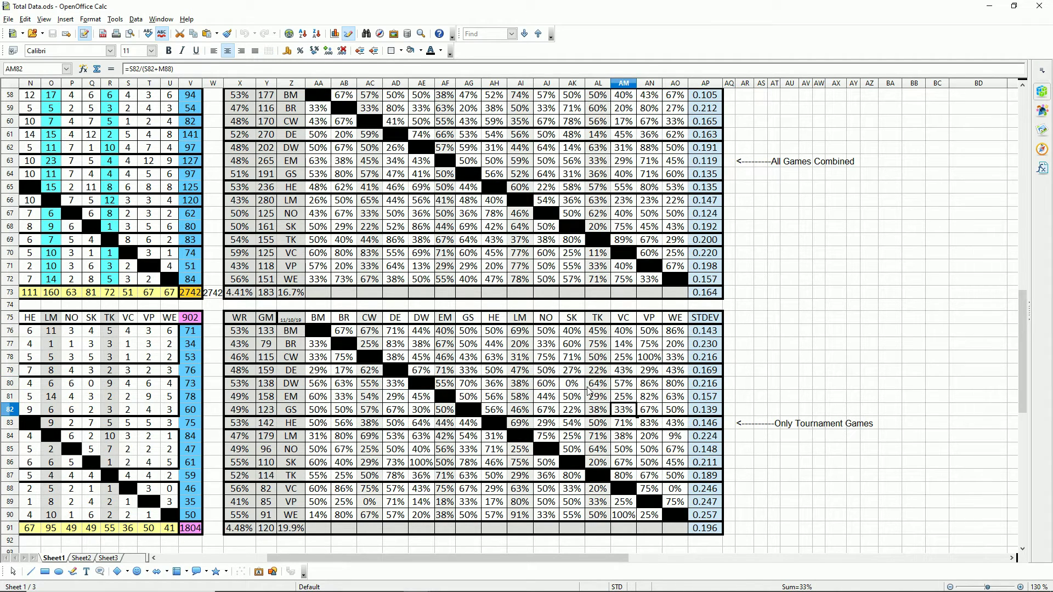
pyautogui.click(516, 386)
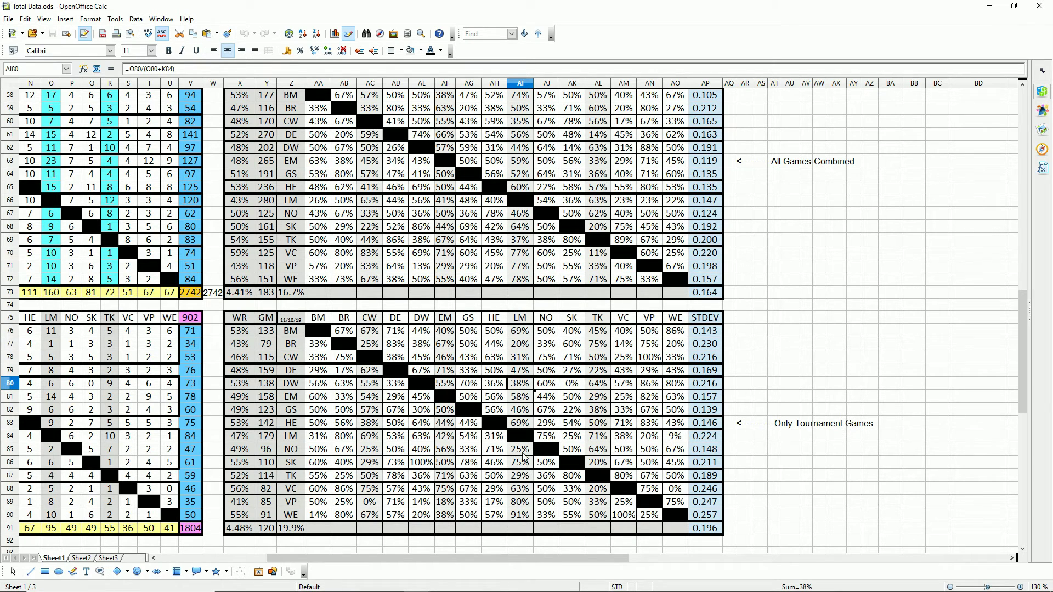
# - Compare the all-games tables with the tournament-only tables, covering both win counts and matchup percentages
pyautogui.scroll(2, 285, 225)
pyautogui.scroll(-1, 286, 225)
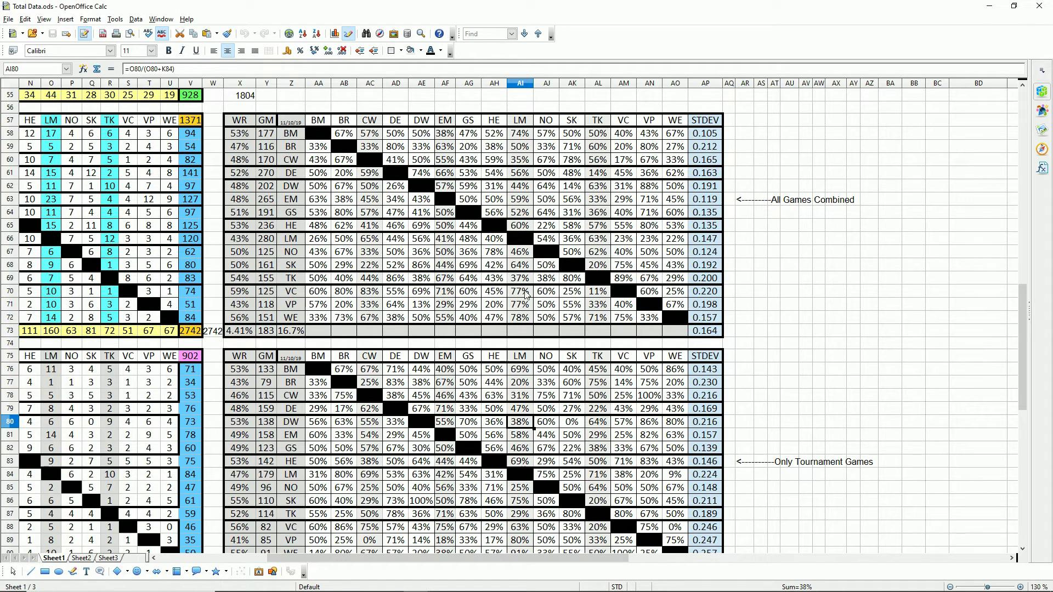
pyautogui.moveTo(588, 557); pyautogui.dragTo(486, 573)
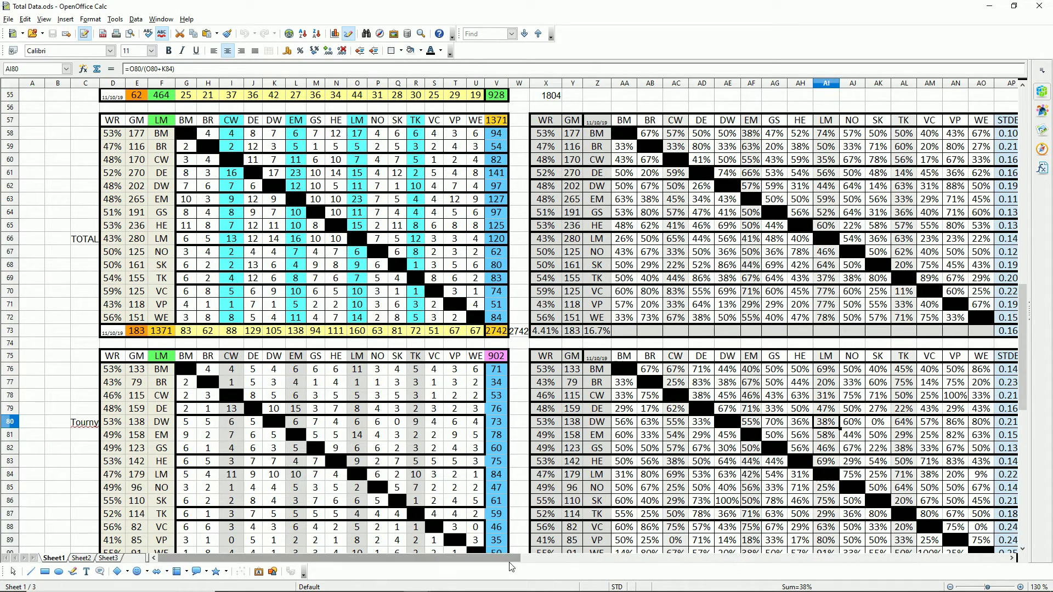
pyautogui.moveTo(504, 558); pyautogui.dragTo(400, 566)
pyautogui.scroll(-1, 622, 450)
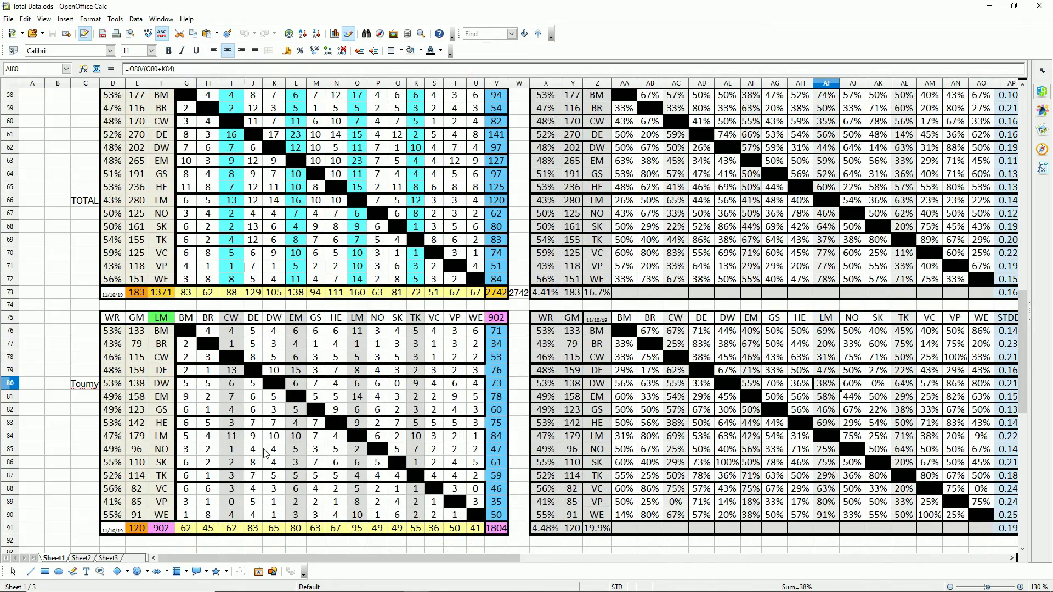
# - Inspect the VP and SK overall win rates in the WT column of the pick/ban table
pyautogui.scroll(10, 264, 438)
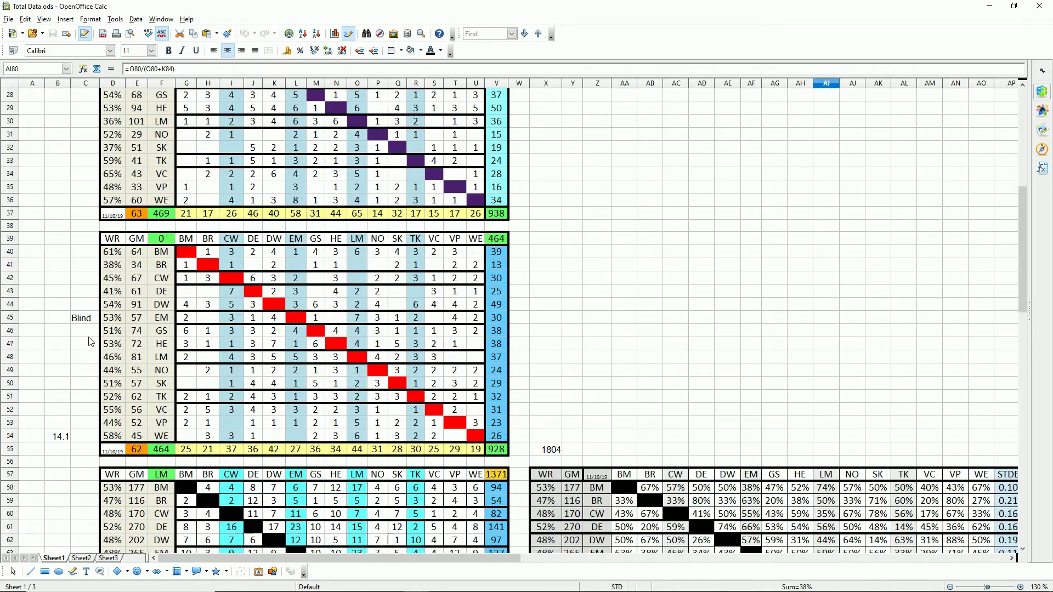
pyautogui.scroll(5, 148, 336)
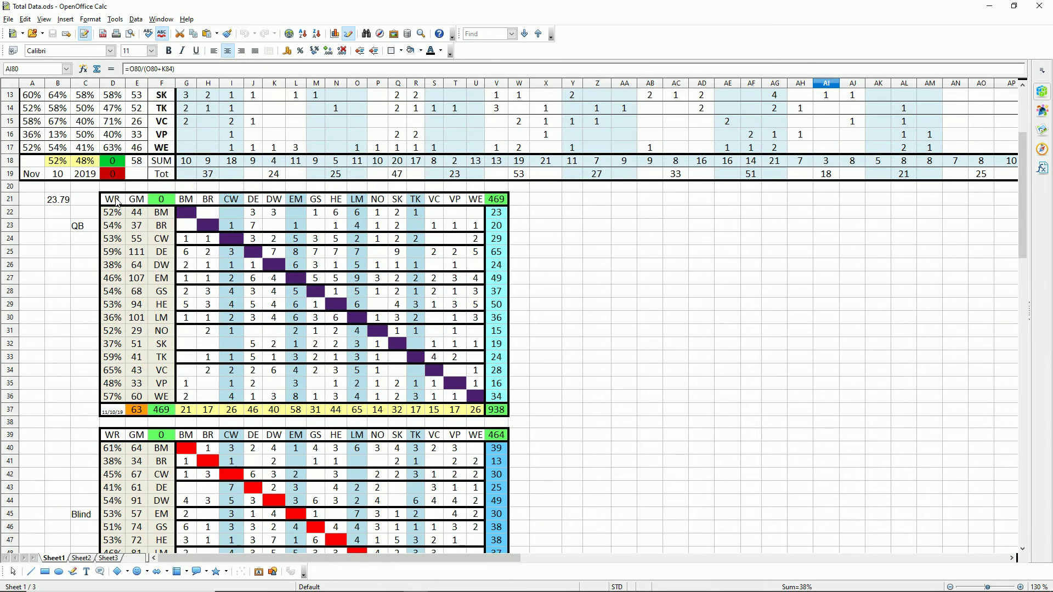
pyautogui.scroll(4, 85, 339)
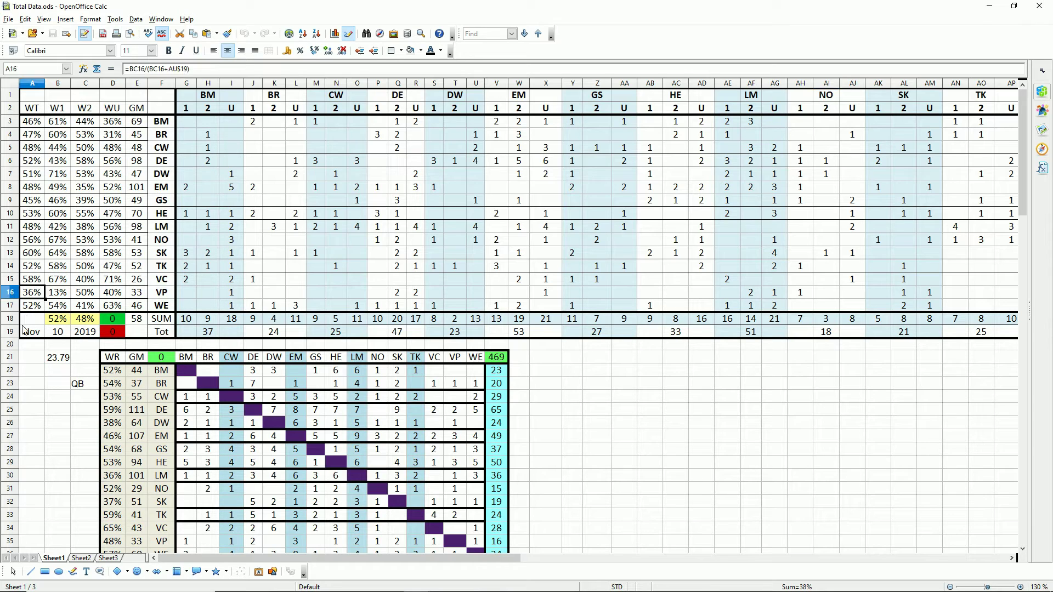
pyautogui.click(30, 296)
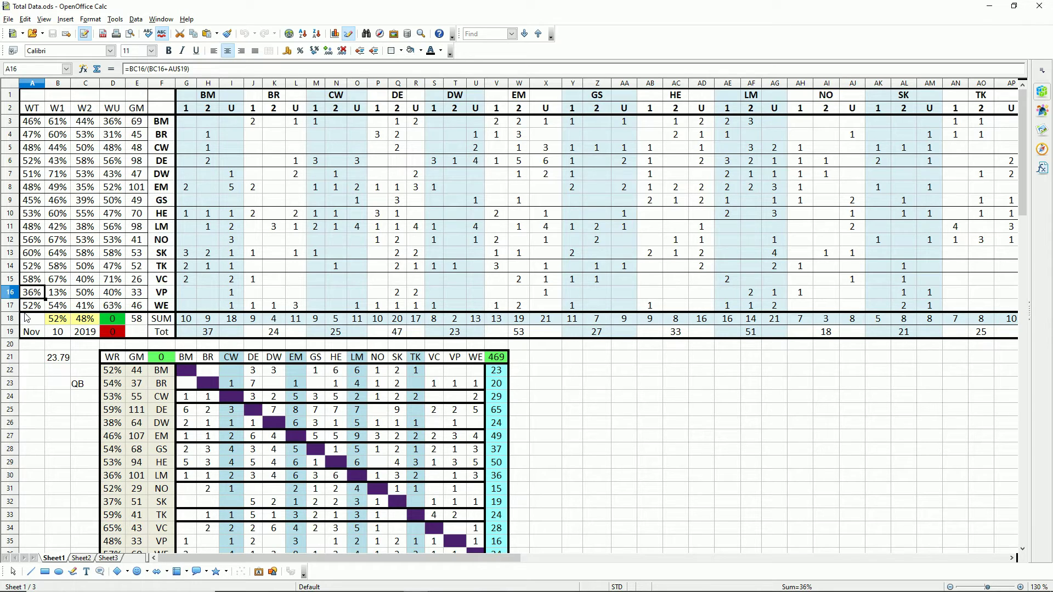
pyautogui.click(32, 255)
# - Inspect the quick-battle win rates of DW, LM and VC in the QB table
pyautogui.scroll(-2, 49, 231)
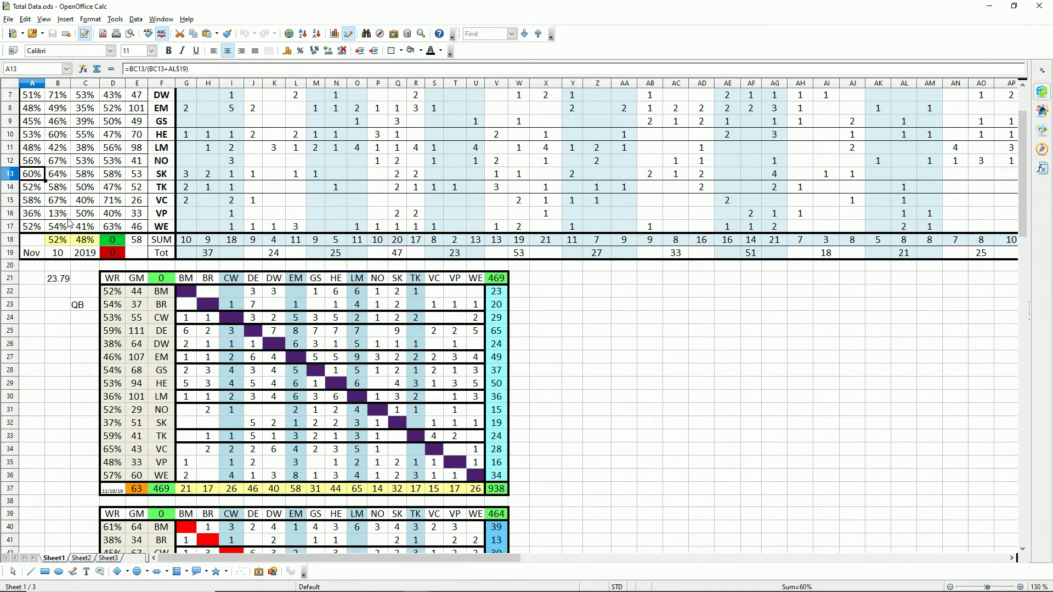
pyautogui.scroll(-2, 71, 226)
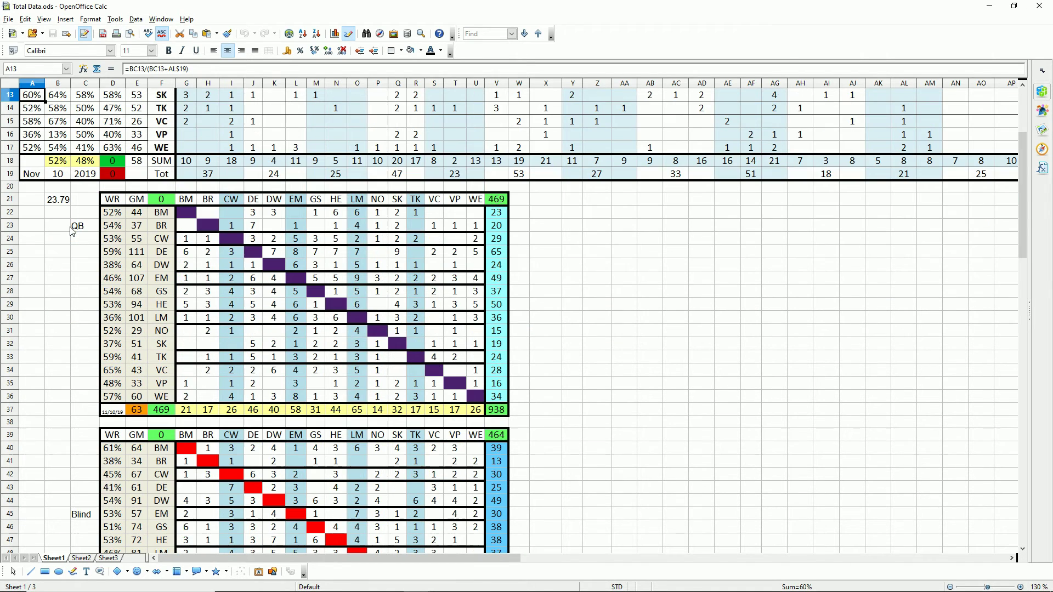
pyautogui.click(109, 271)
pyautogui.click(112, 321)
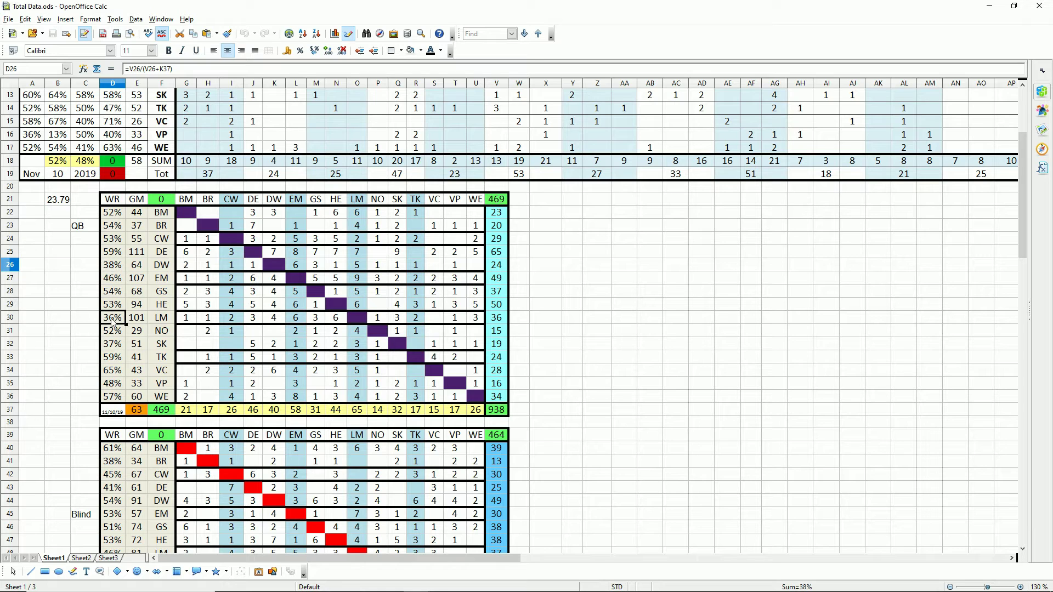
# - Inspect the blind-pick win rates of BR and BM in the Blind table
pyautogui.scroll(-4, 79, 359)
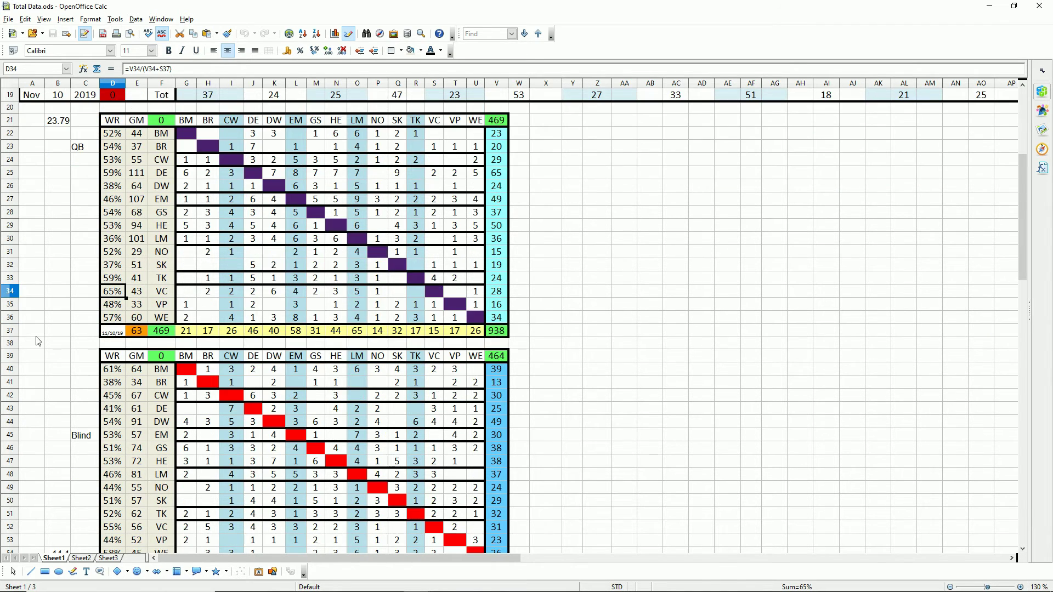
pyautogui.scroll(-1, 23, 321)
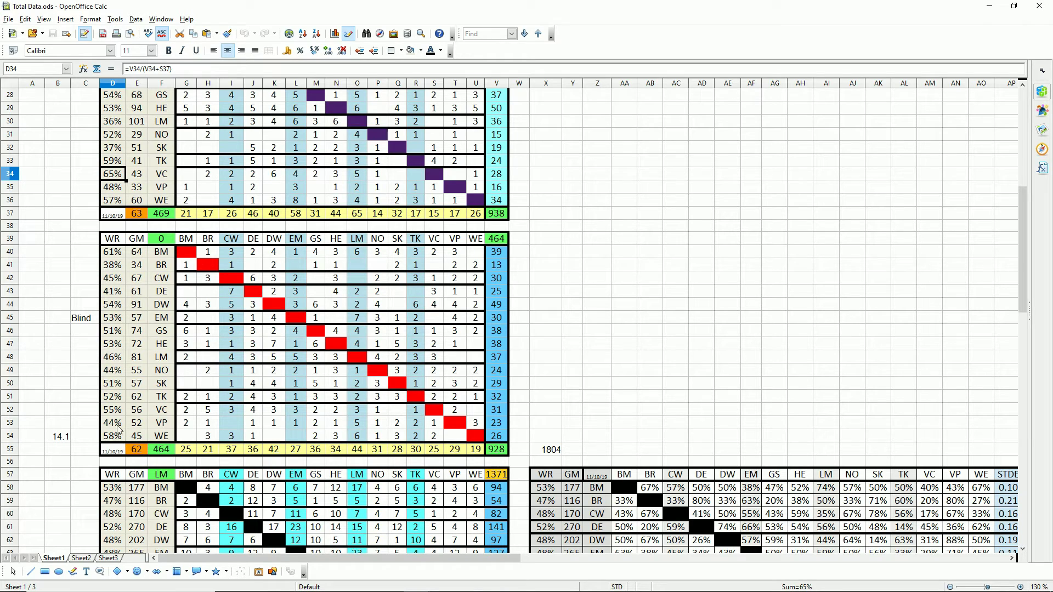
pyautogui.click(116, 265)
pyautogui.press('Up')
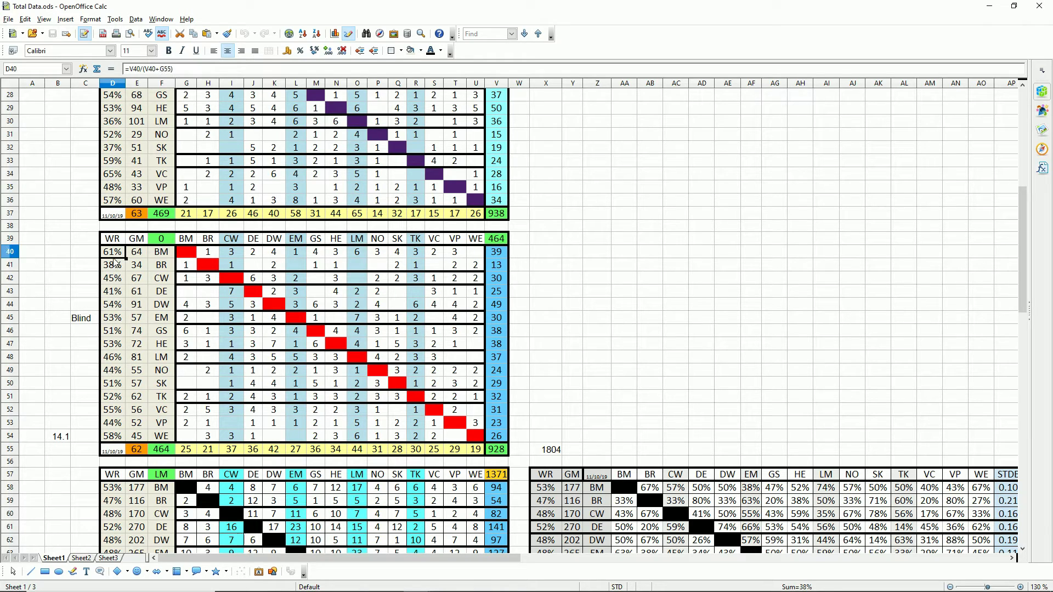
# - Inspect the combined win rates of WE, LM and VC in the TOTAL table
pyautogui.scroll(-7, 75, 299)
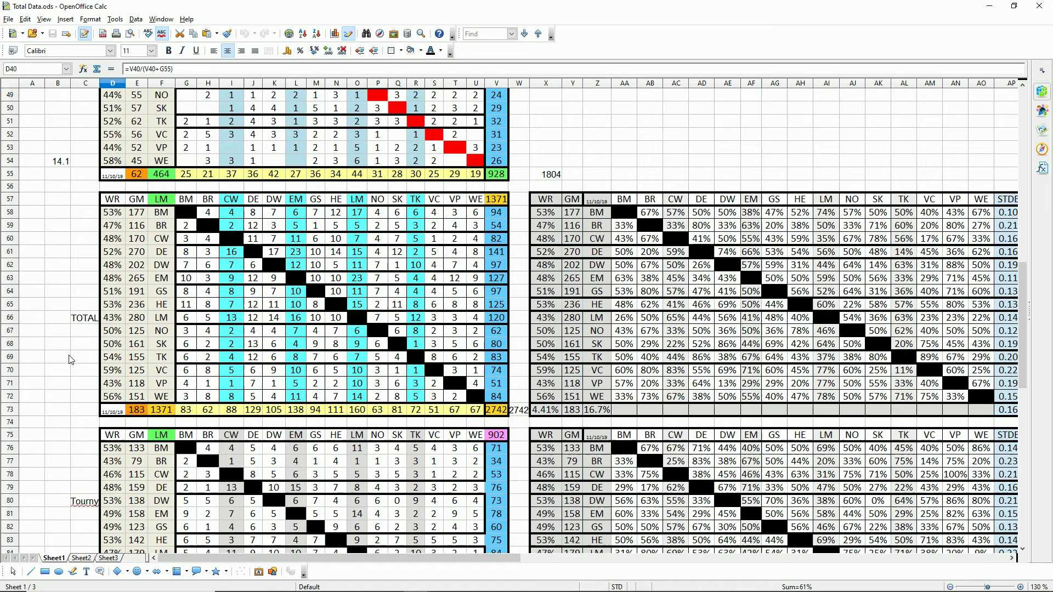
pyautogui.click(113, 396)
pyautogui.click(114, 323)
pyautogui.click(105, 372)
# - Inspect the tournament-only win rates of VP and NO in the Tourny table
pyautogui.scroll(-4, 105, 372)
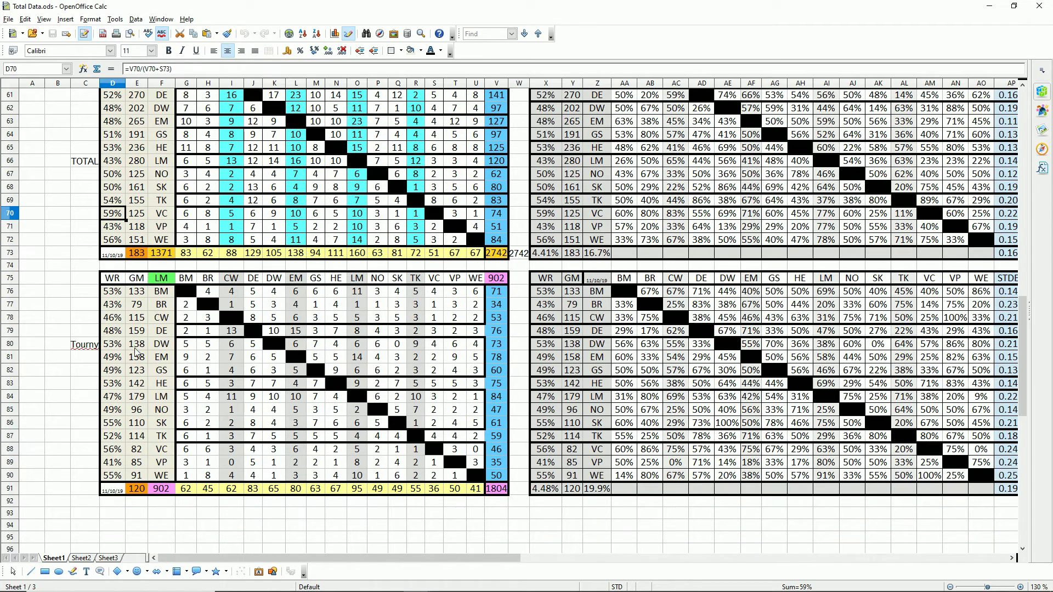
pyautogui.click(104, 467)
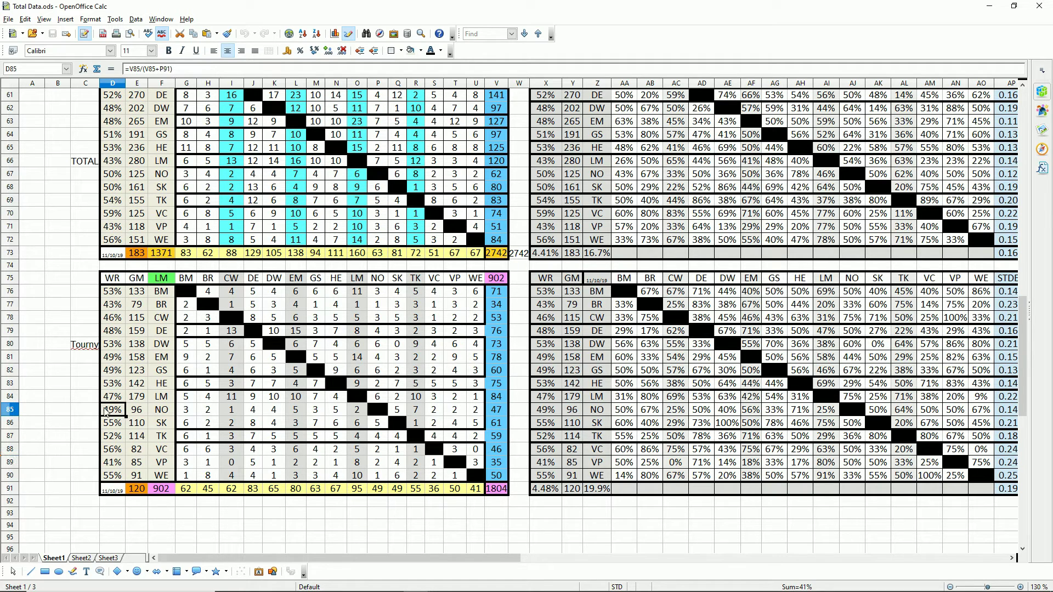
pyautogui.click(70, 397)
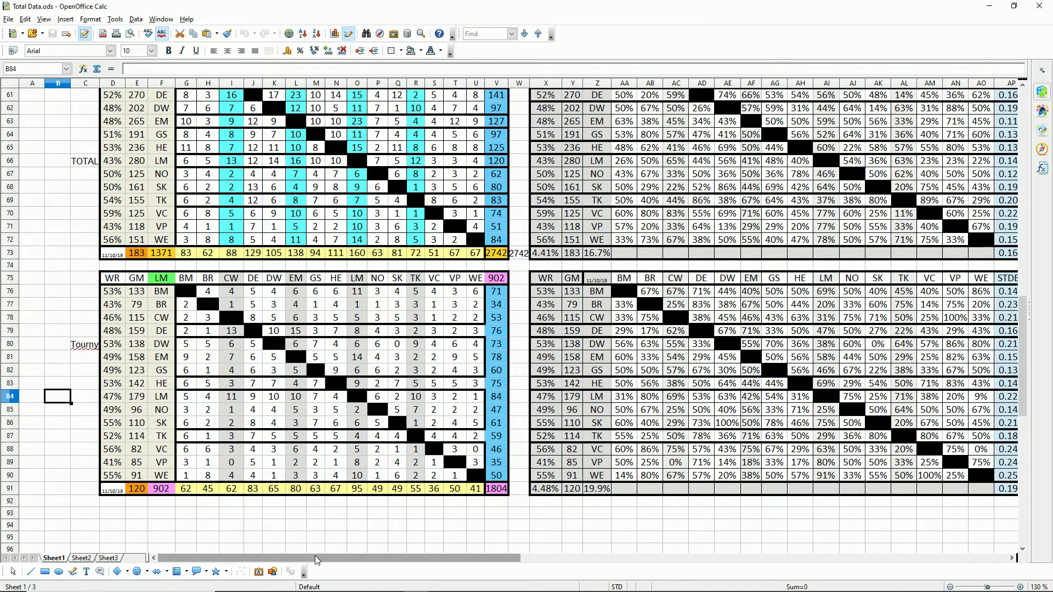
# - Review the all-games and tournament-only percentage tables, and check the combined games total in F73
pyautogui.moveTo(316, 557)
pyautogui.mouseDown()
pyautogui.moveTo(343, 557)
pyautogui.moveTo(317, 558)
pyautogui.mouseUp()
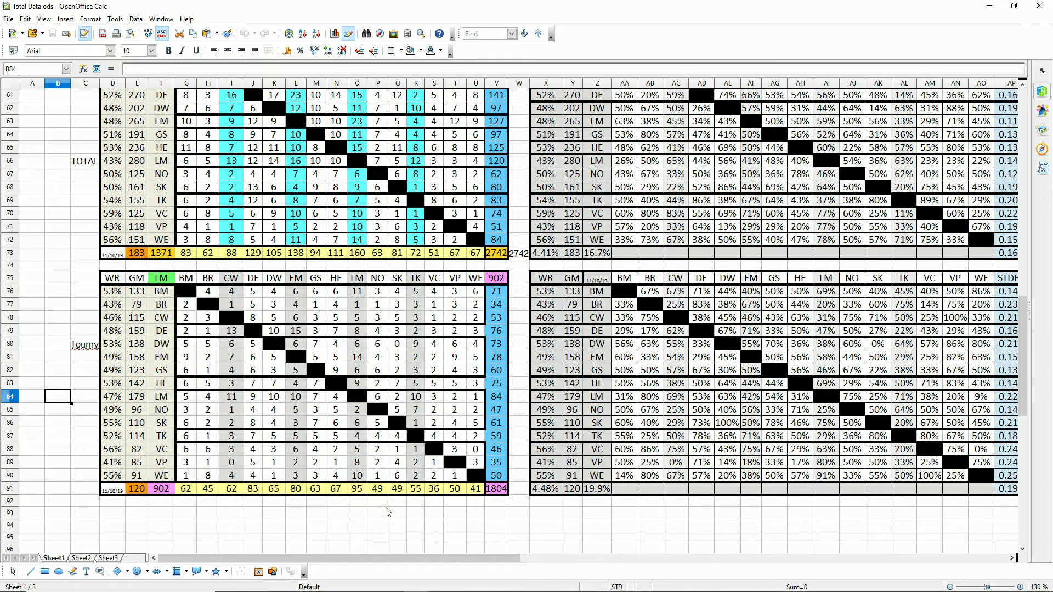
pyautogui.moveTo(504, 555); pyautogui.dragTo(585, 551)
pyautogui.scroll(5, 592, 283)
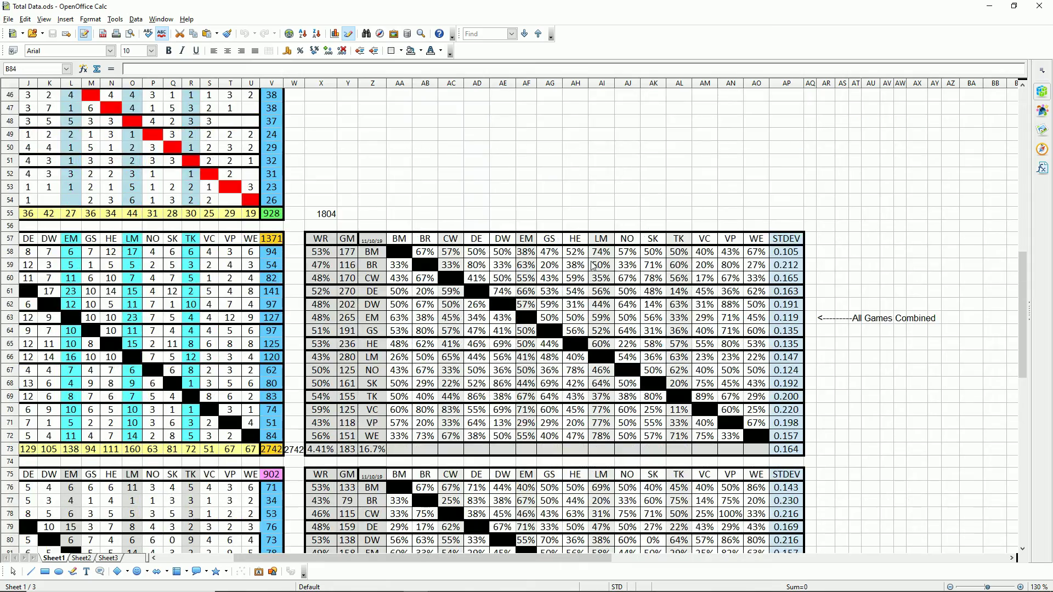
pyautogui.scroll(-12, 549, 307)
pyautogui.scroll(5, 525, 323)
pyautogui.scroll(3, 525, 323)
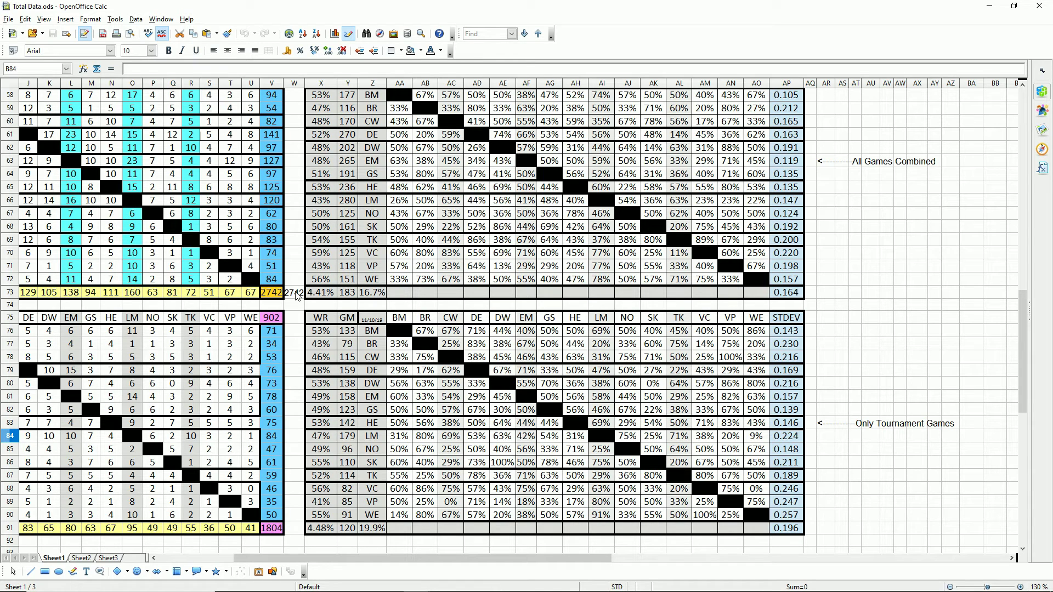
pyautogui.moveTo(358, 557); pyautogui.dragTo(255, 555)
pyautogui.click(163, 292)
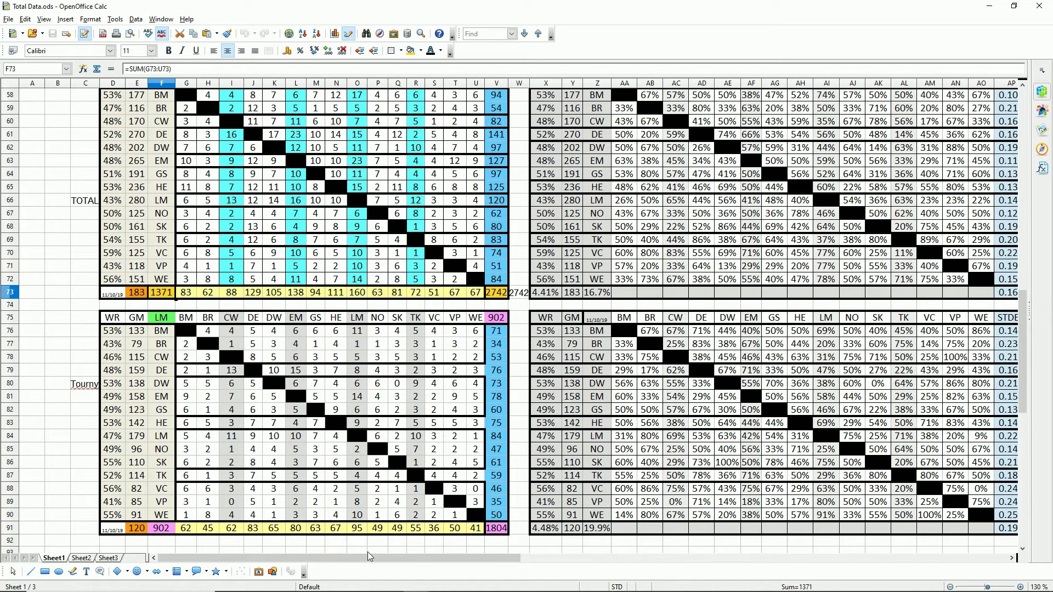
# - Examine the pick/ban, quick-battle, blind-pick, TOTAL and Tourny tables together with their percentage tables once more
pyautogui.moveTo(380, 558); pyautogui.dragTo(402, 565)
pyautogui.scroll(-5, 614, 391)
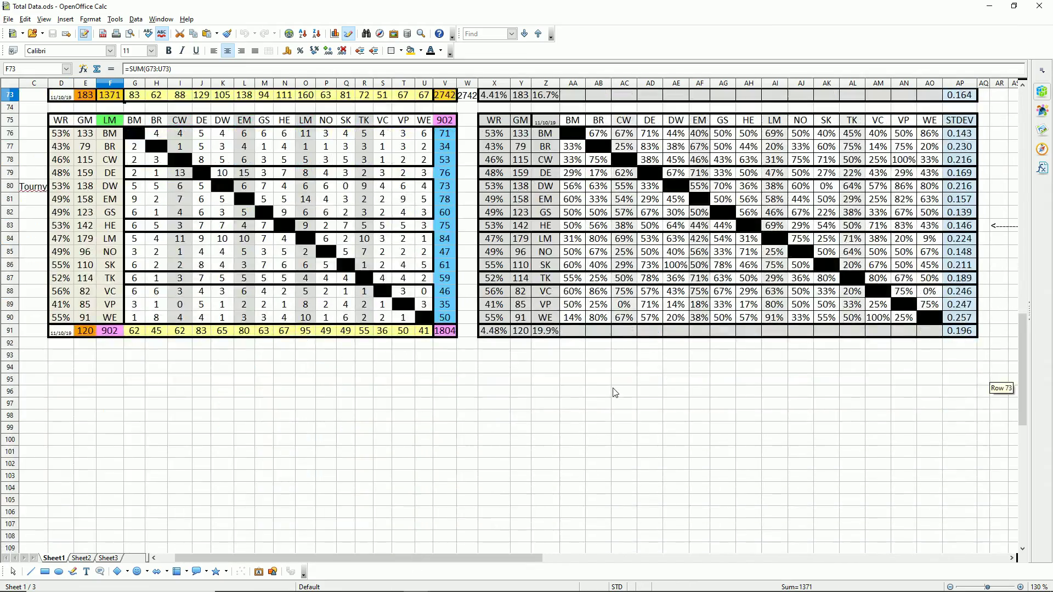
pyautogui.scroll(5, 615, 391)
pyautogui.scroll(19, 616, 391)
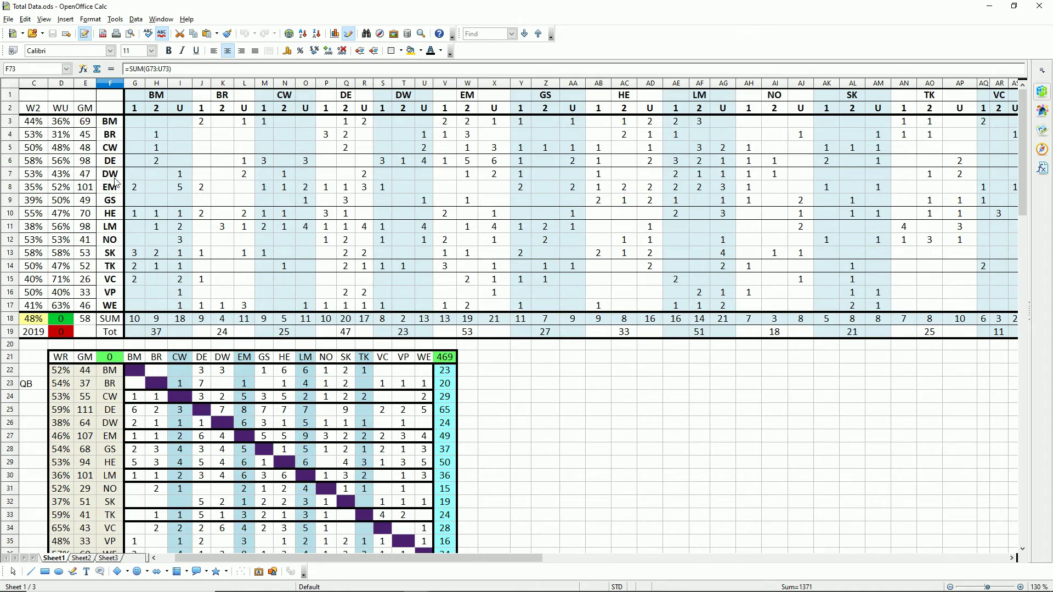
pyautogui.scroll(-12, 420, 253)
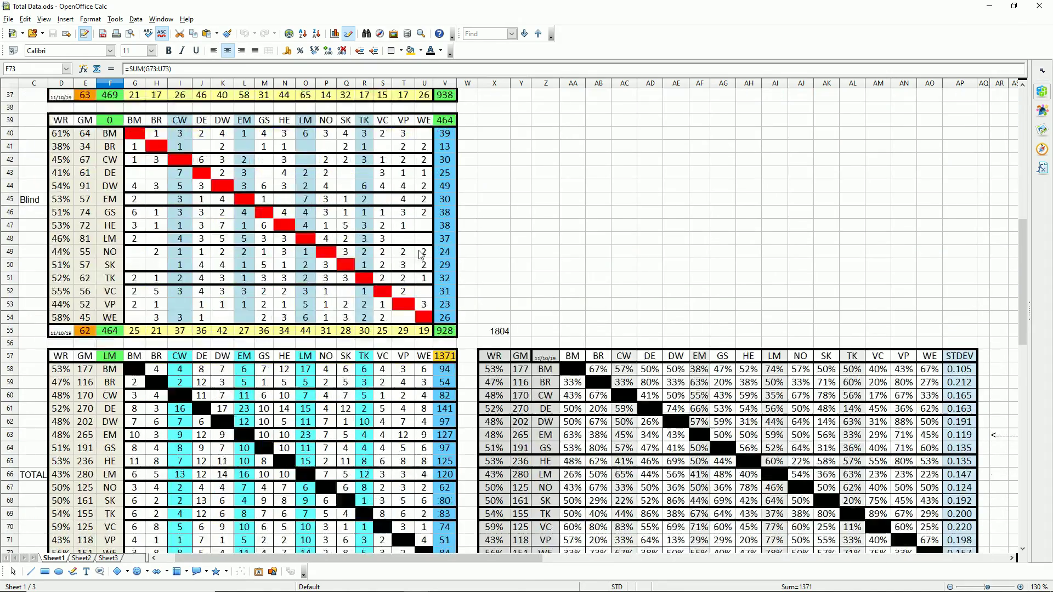
pyautogui.scroll(-2, 421, 253)
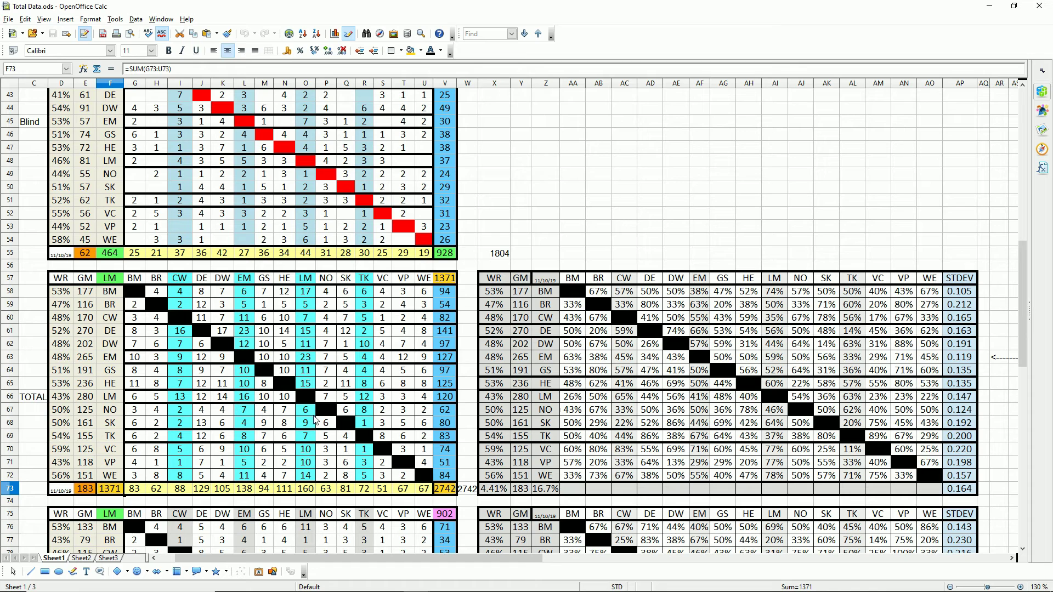
pyautogui.scroll(-1, 237, 354)
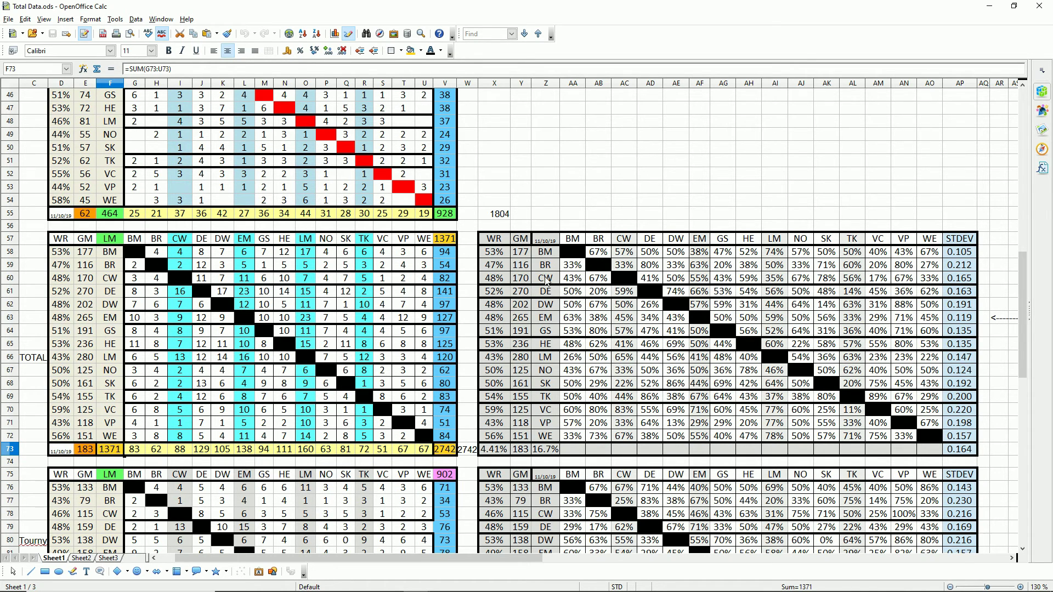
pyautogui.scroll(-5, 392, 354)
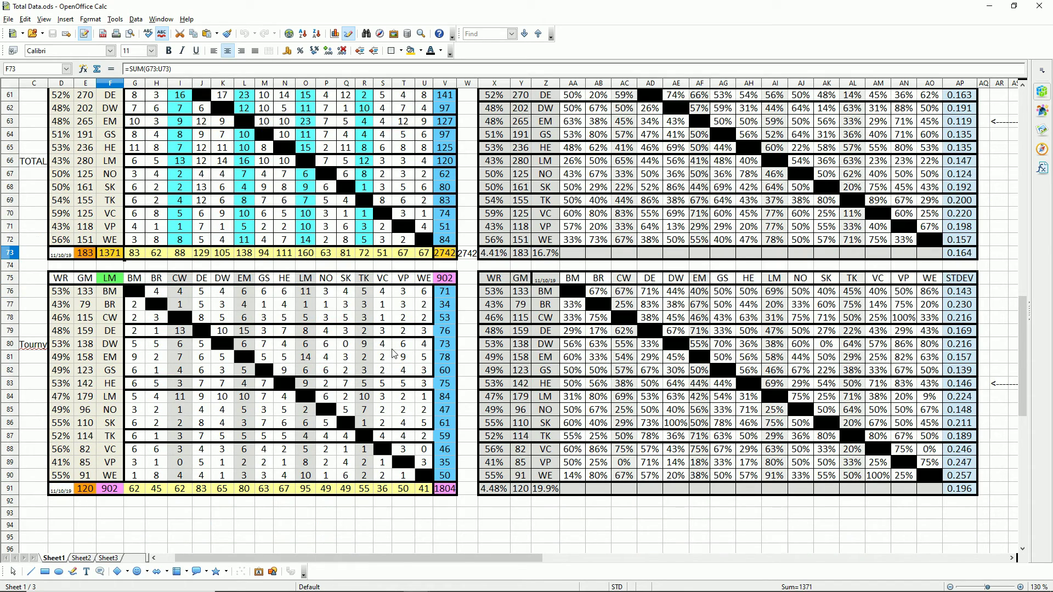
pyautogui.scroll(7, 329, 384)
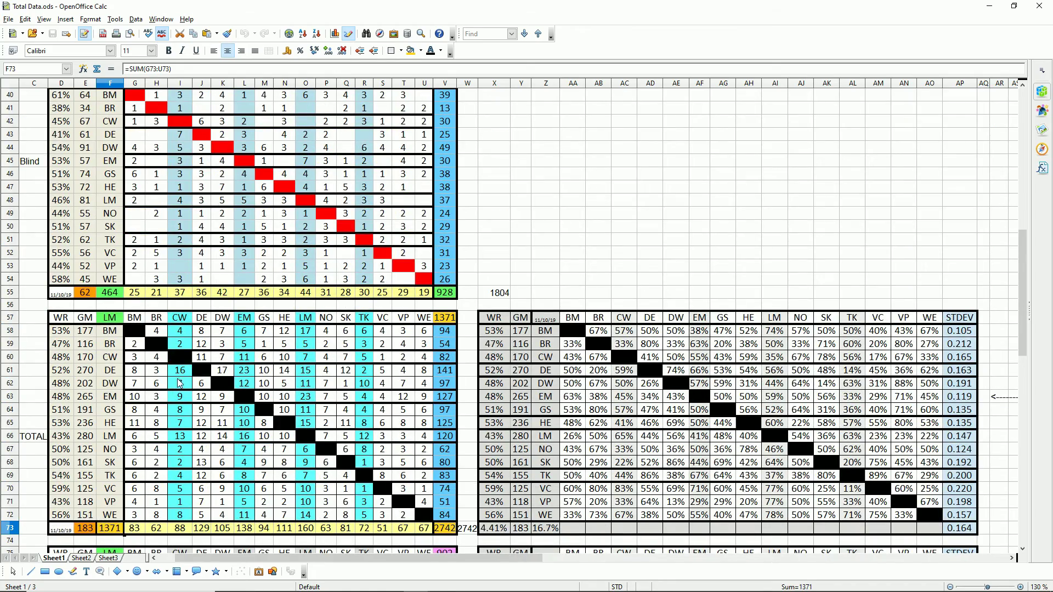
pyautogui.scroll(-4, 181, 382)
pyautogui.scroll(-3, 181, 382)
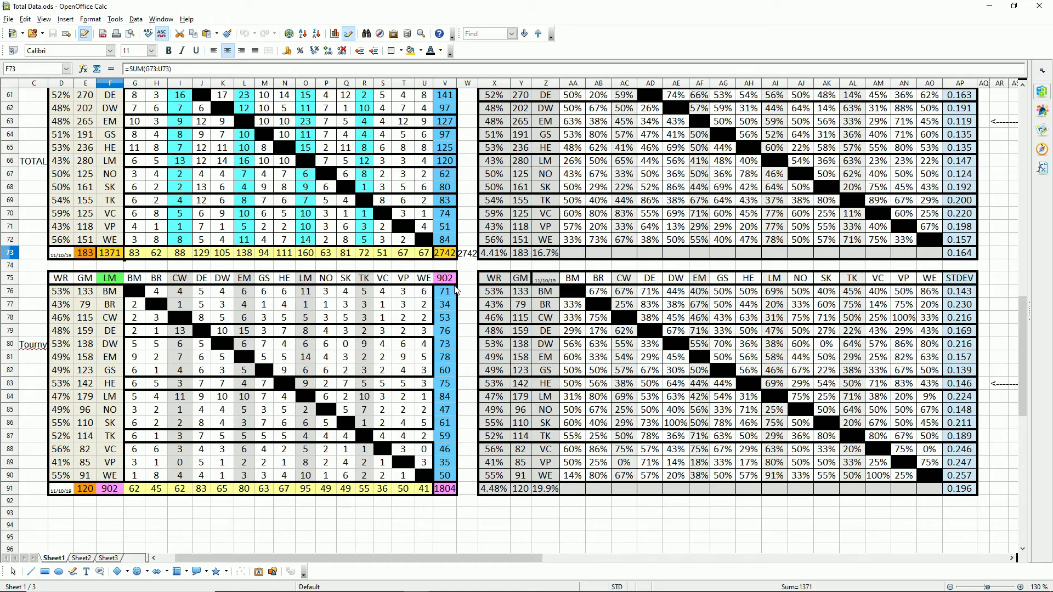
pyautogui.scroll(20, 490, 306)
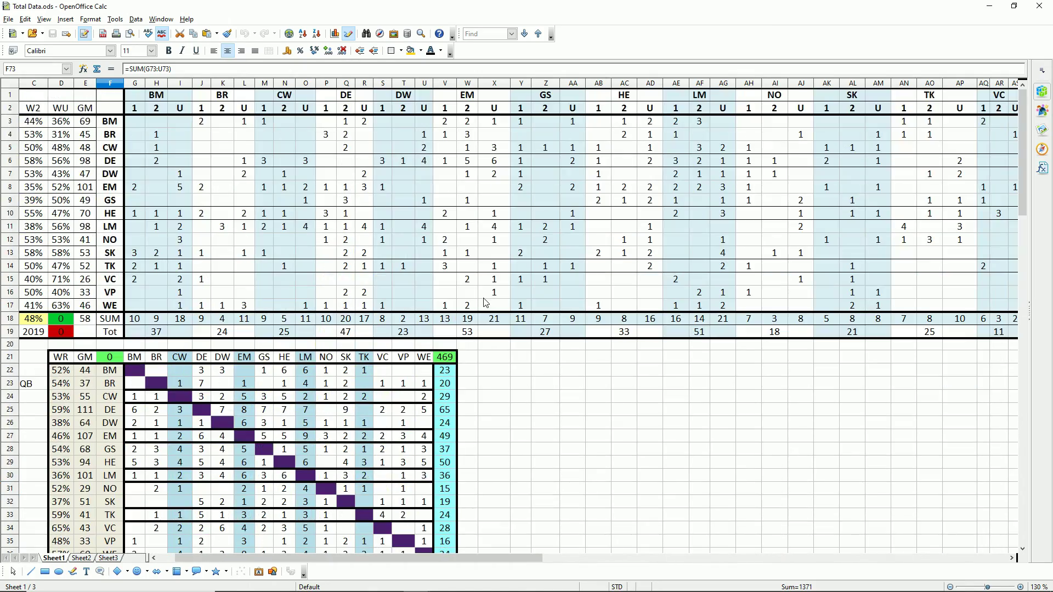
pyautogui.click(469, 357)
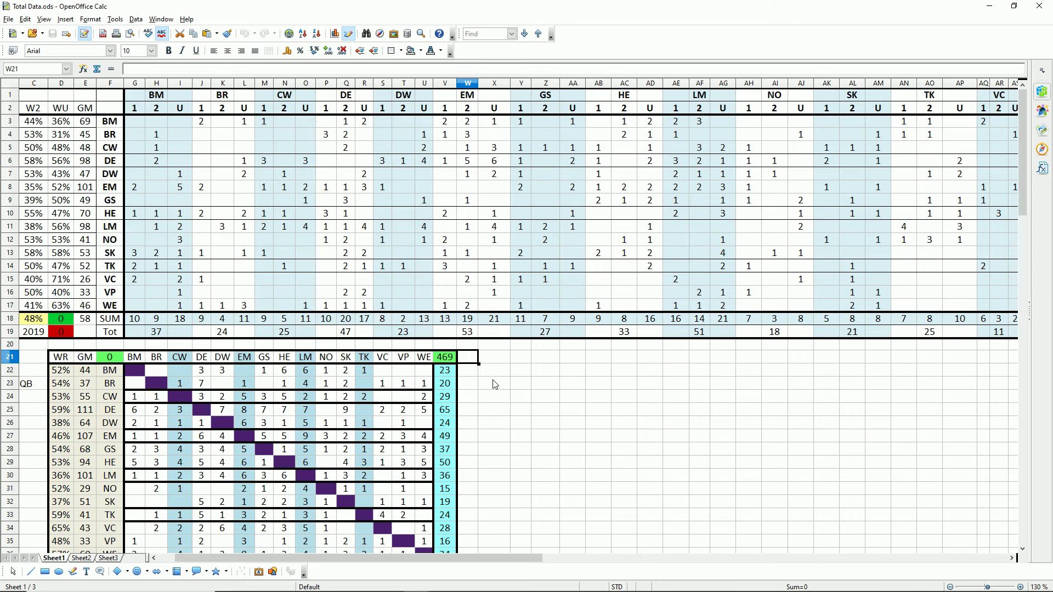
pyautogui.click(476, 400)
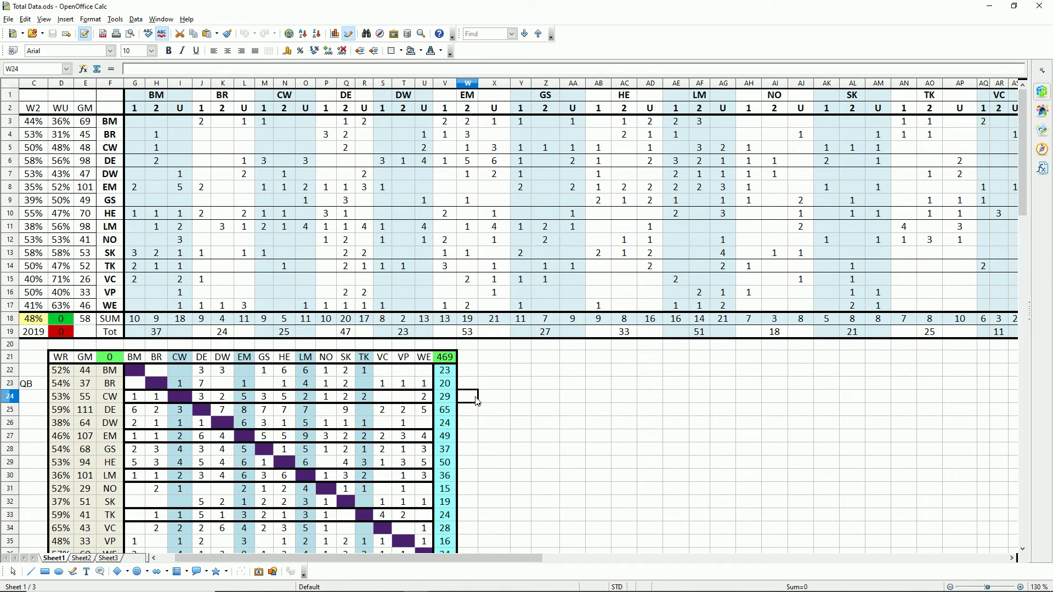